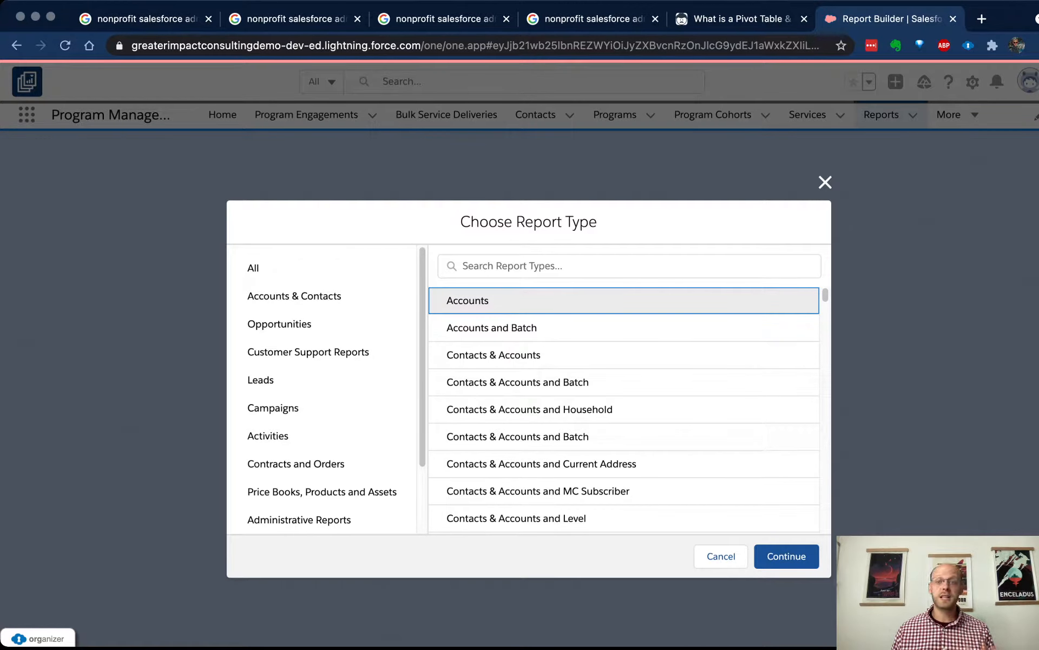
# Step: Find the Opportunities report type by searching for "opportuni" and start a new report with it
pyautogui.click(595, 266)
pyautogui.write('opportuni')
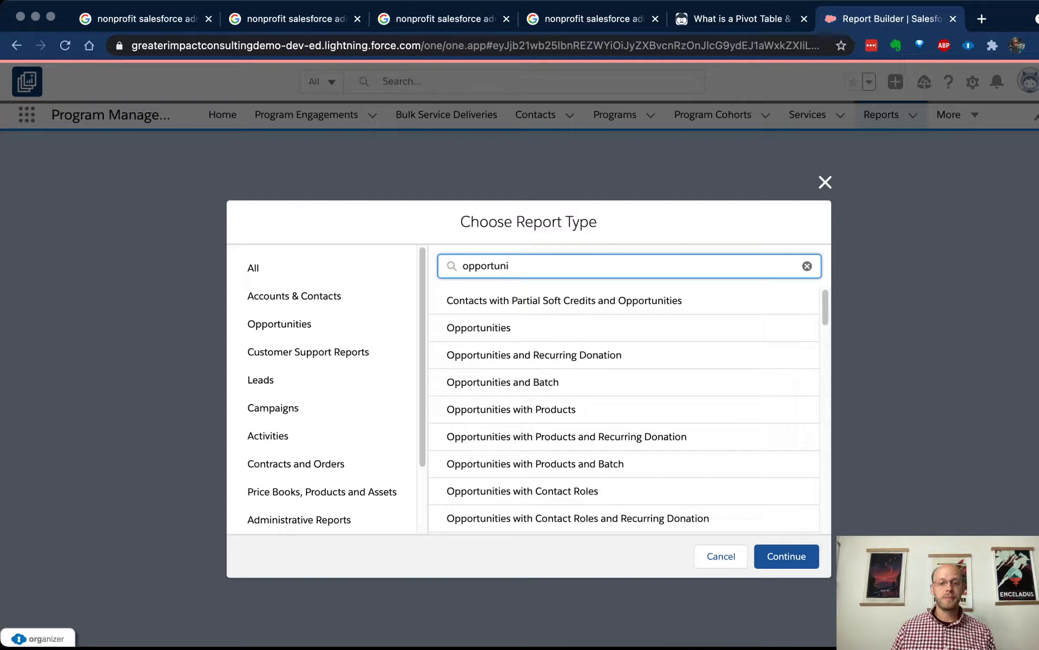
pyautogui.click(487, 327)
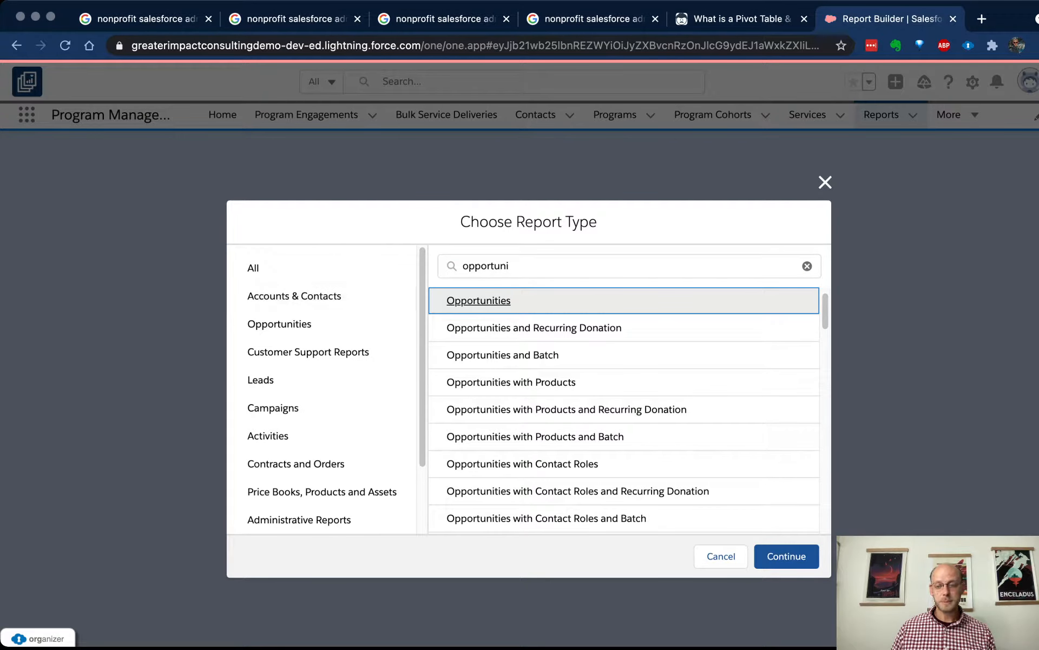
pyautogui.click(787, 556)
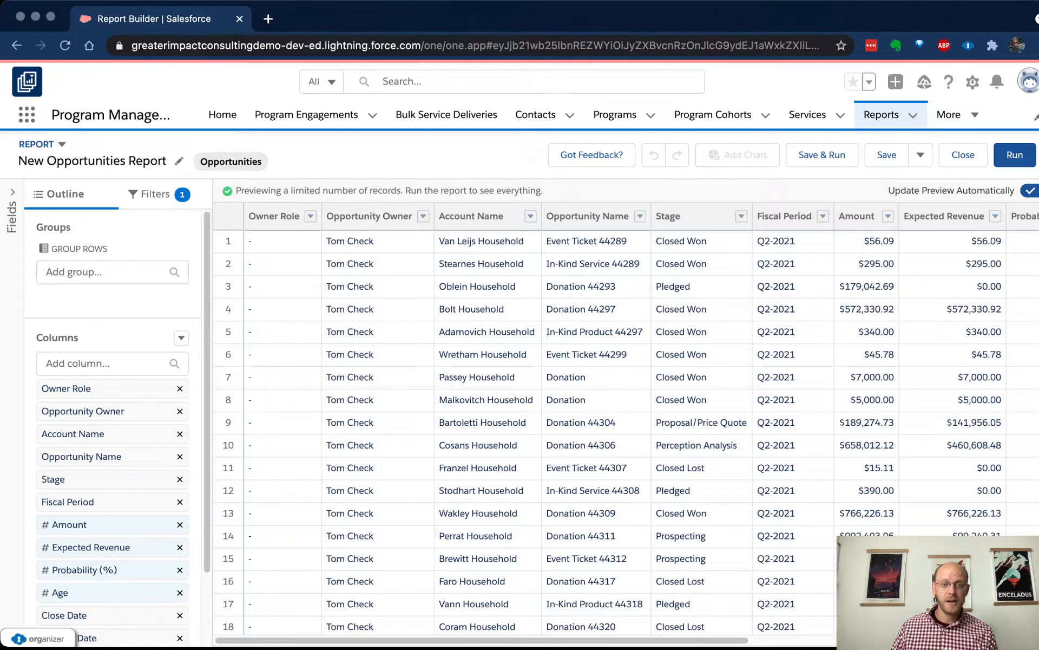
# Step: Set the report's Close Date filter range to All Time
pyautogui.click(156, 194)
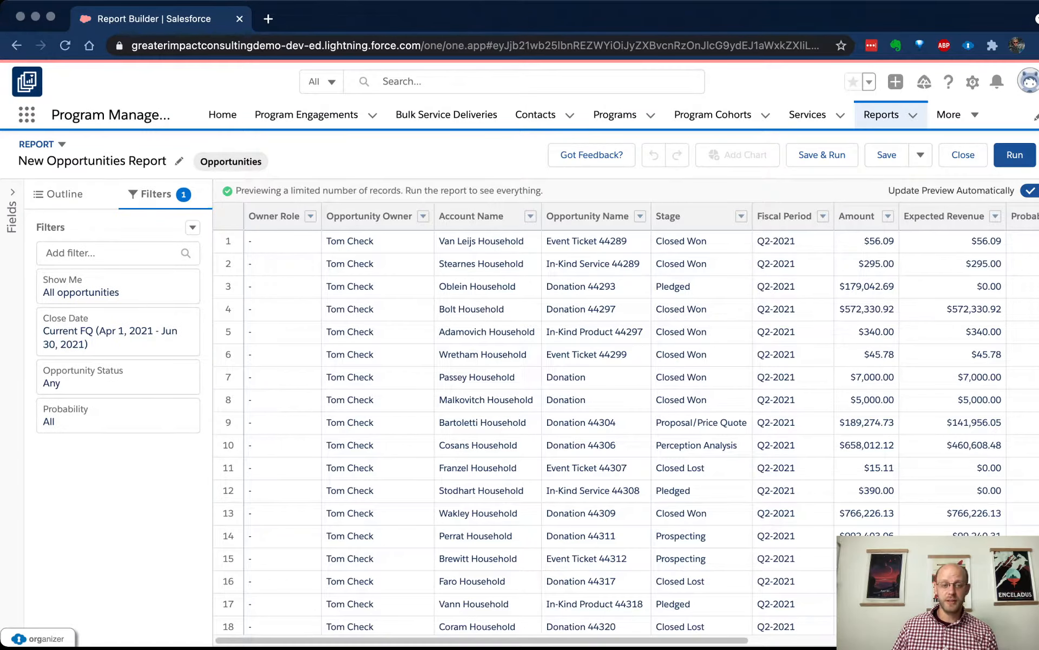
pyautogui.click(118, 331)
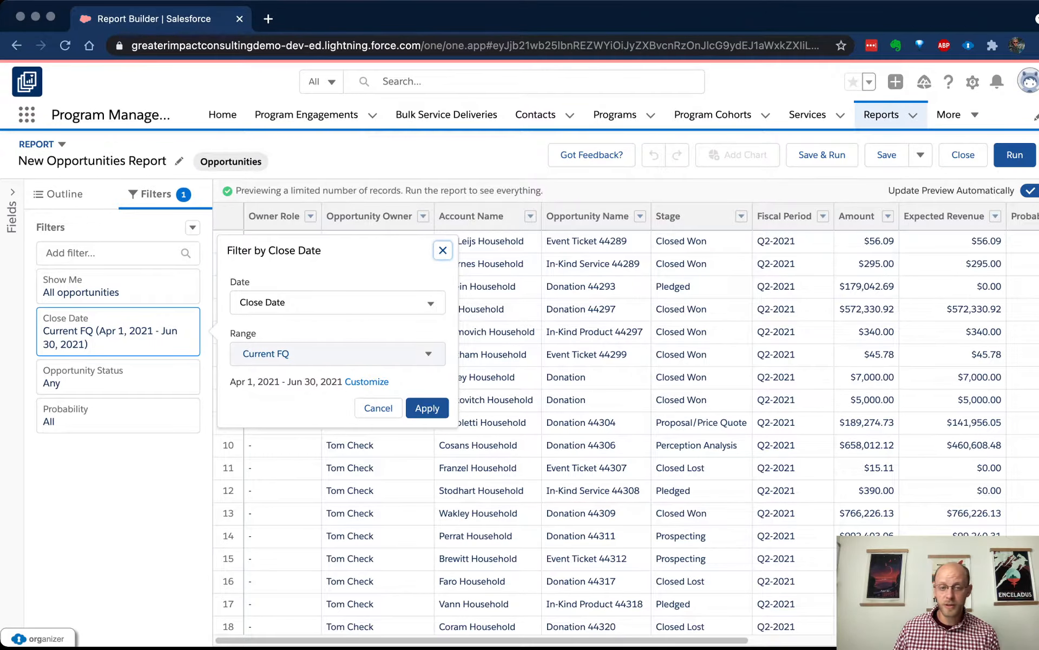
pyautogui.click(335, 354)
pyautogui.click(274, 381)
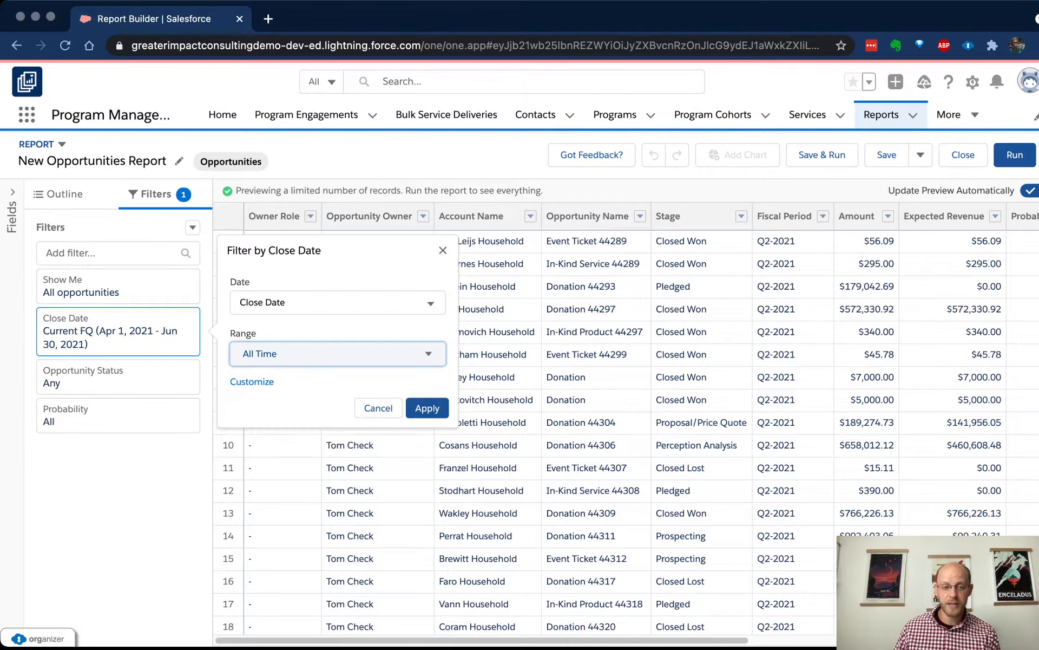
pyautogui.click(427, 408)
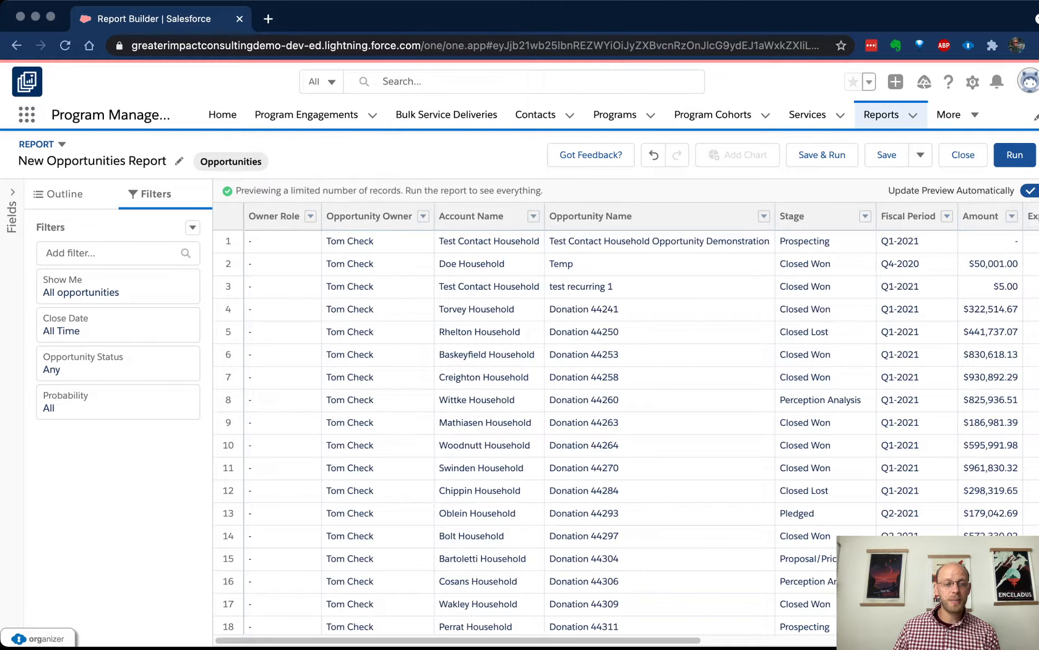
# Step: Set the Opportunity Status filter to Closed Won and run the report
pyautogui.click(119, 402)
pyautogui.click(118, 363)
pyautogui.click(336, 370)
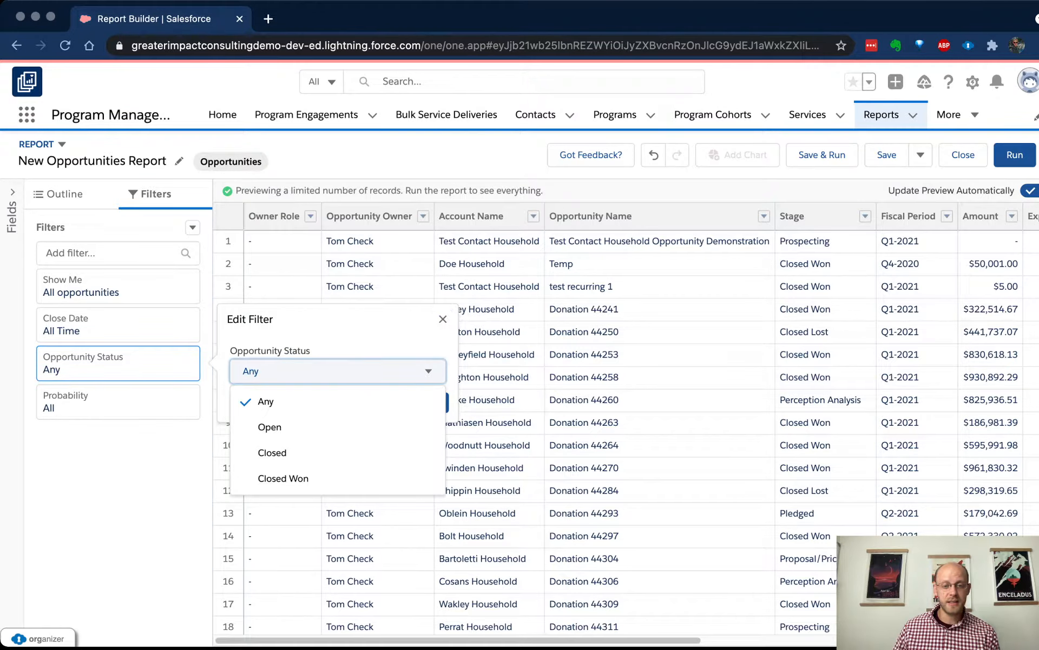
pyautogui.click(283, 478)
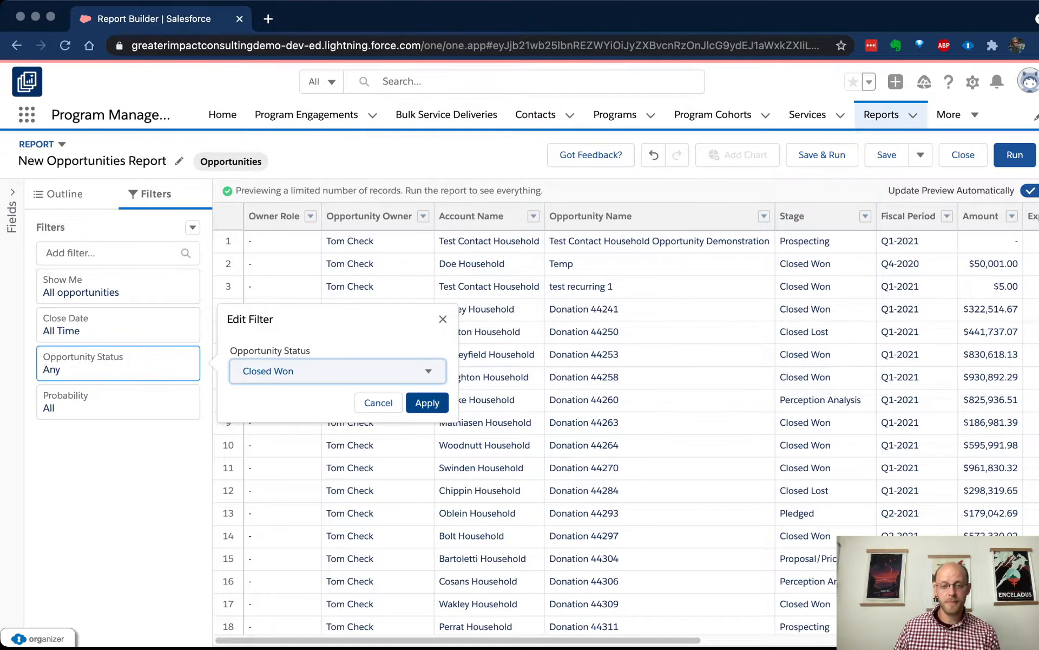
pyautogui.click(427, 402)
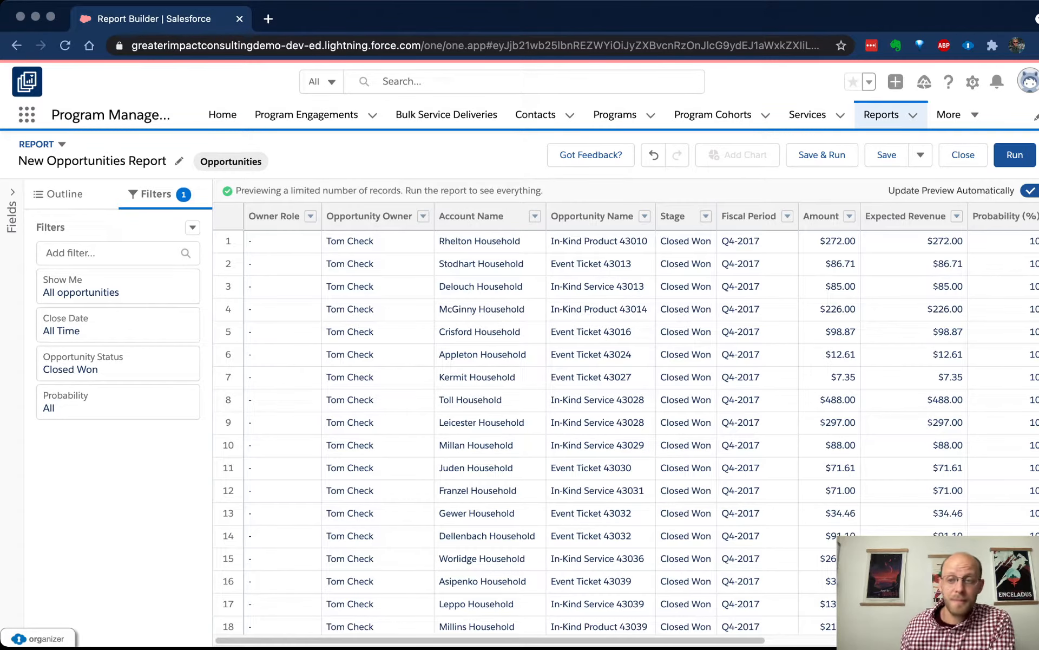
pyautogui.click(1015, 155)
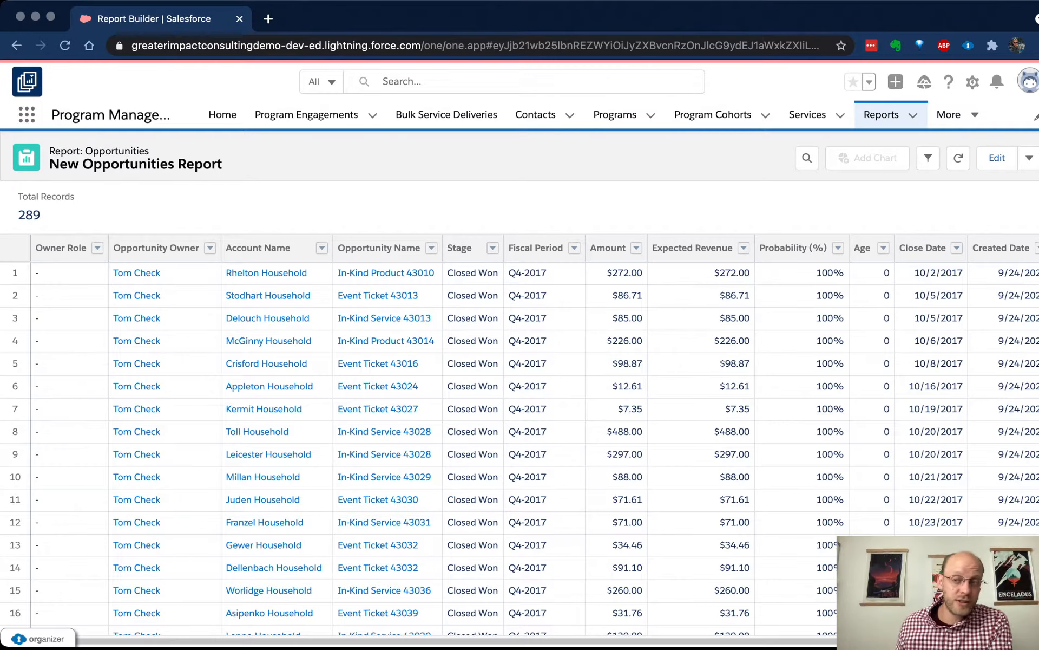
# Step: Reopen the report for editing and group its rows by Opportunity Record Type
pyautogui.click(997, 158)
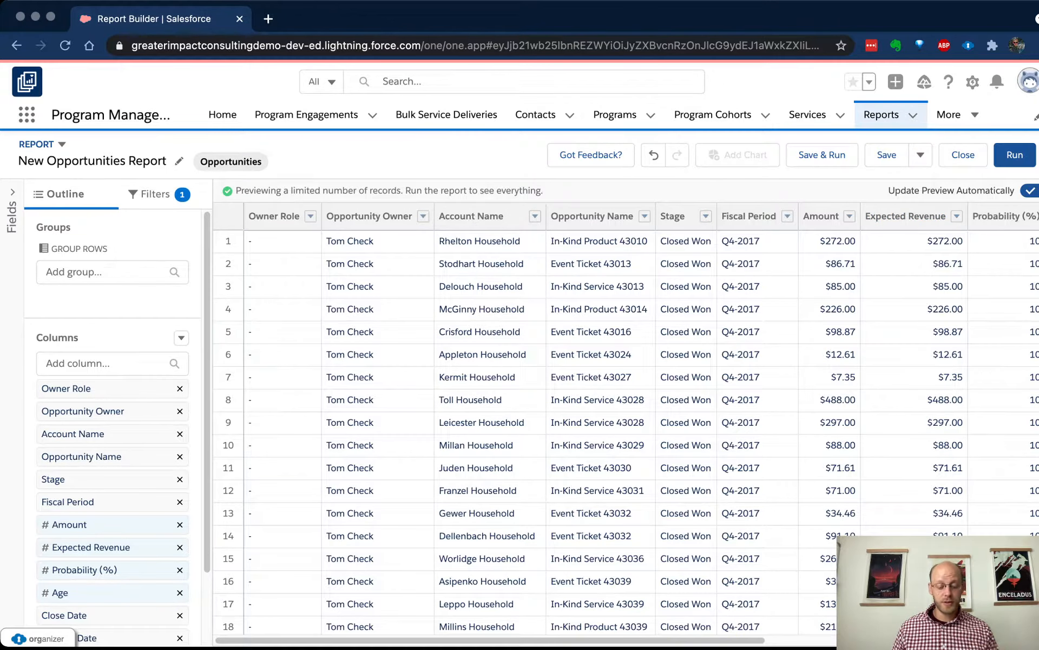
pyautogui.click(105, 272)
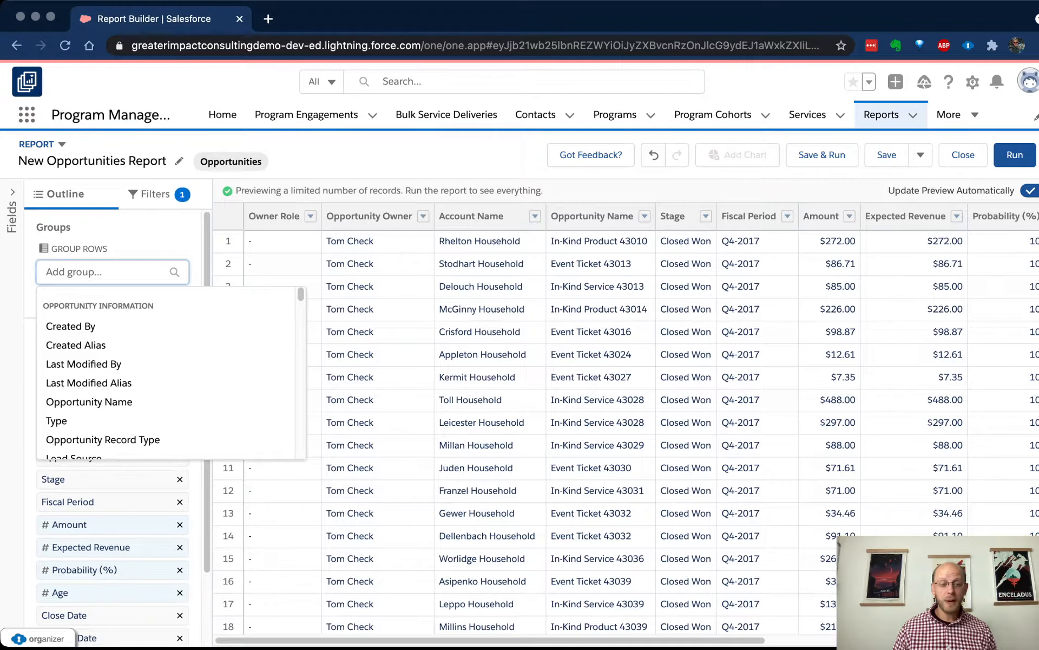
pyautogui.write('record')
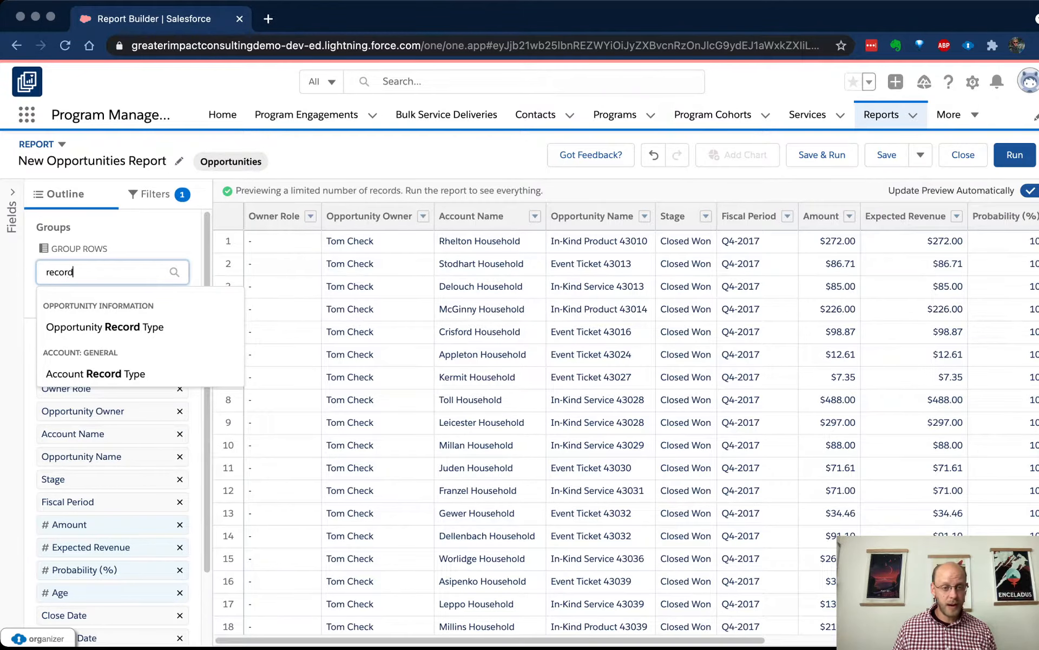
pyautogui.click(104, 326)
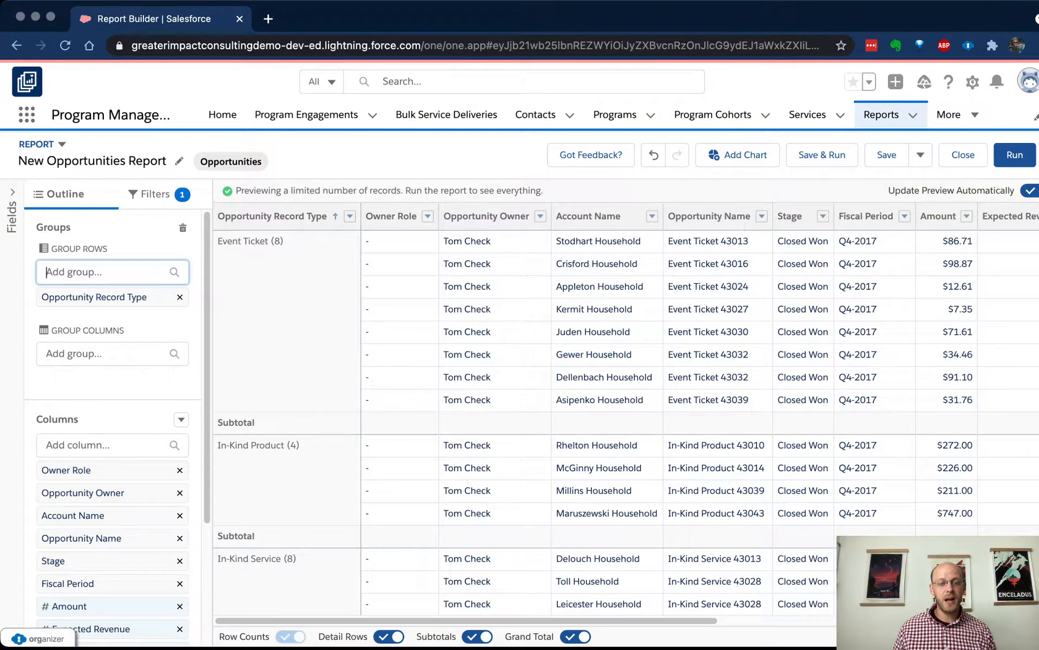
# Step: Group the report's columns by Close Month
pyautogui.click(103, 354)
pyautogui.write('close')
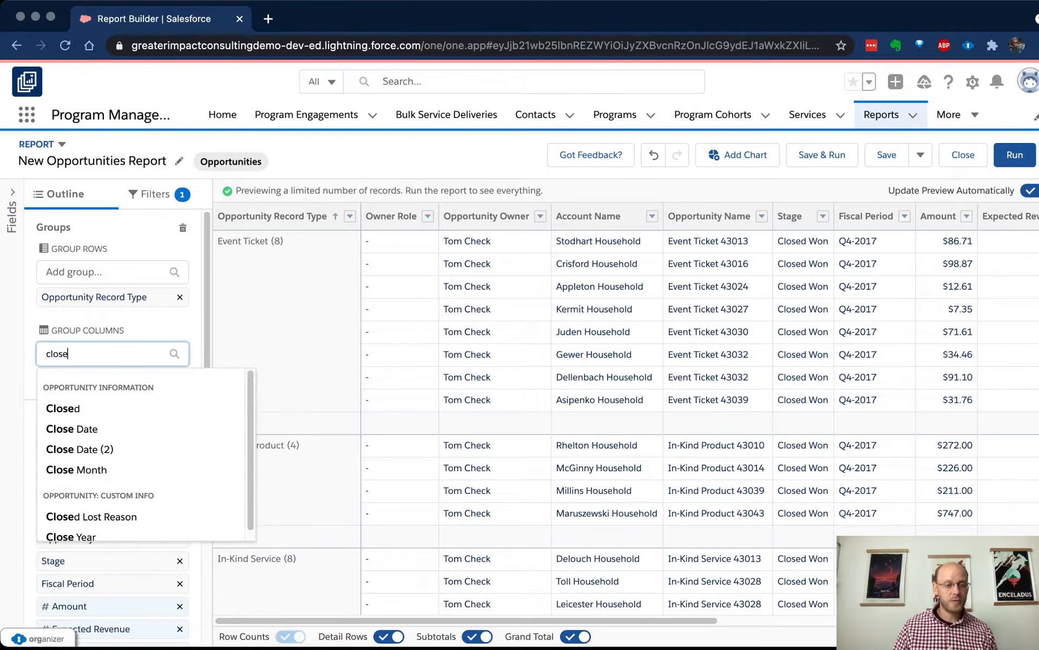
pyautogui.write(' mon')
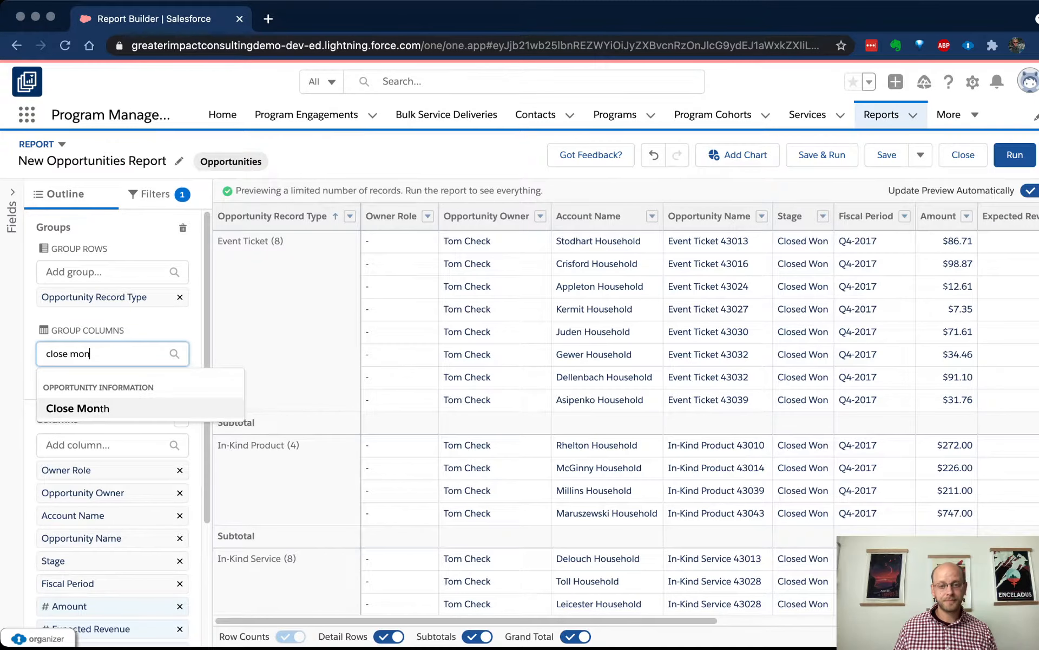
pyautogui.press('Return')
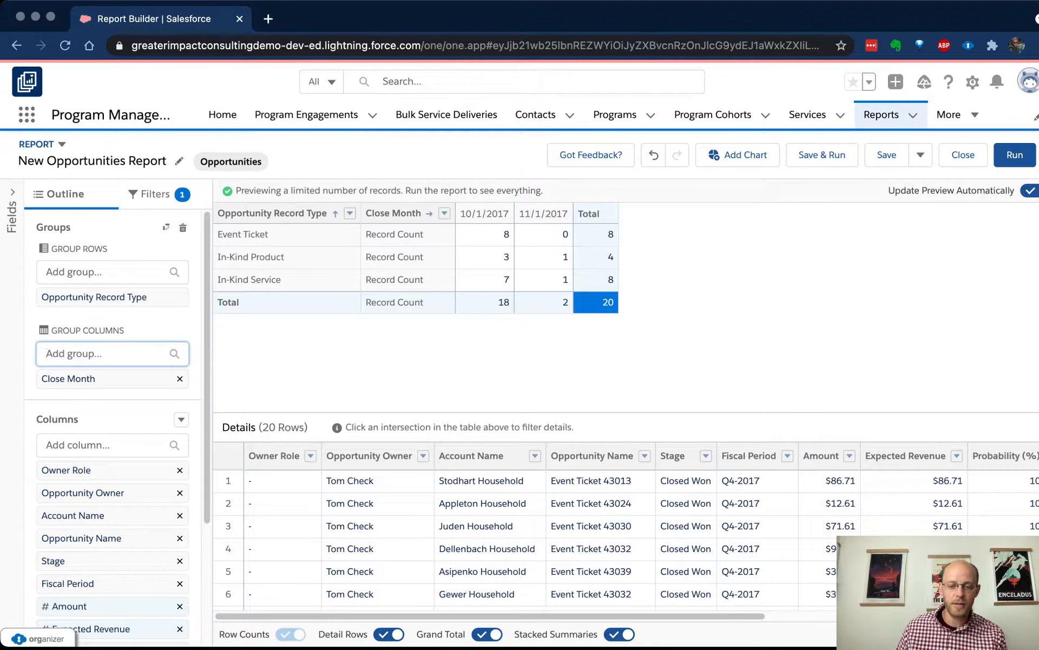
# Step: Hide the detail rows and run the report to review record counts across all close months
pyautogui.click(389, 634)
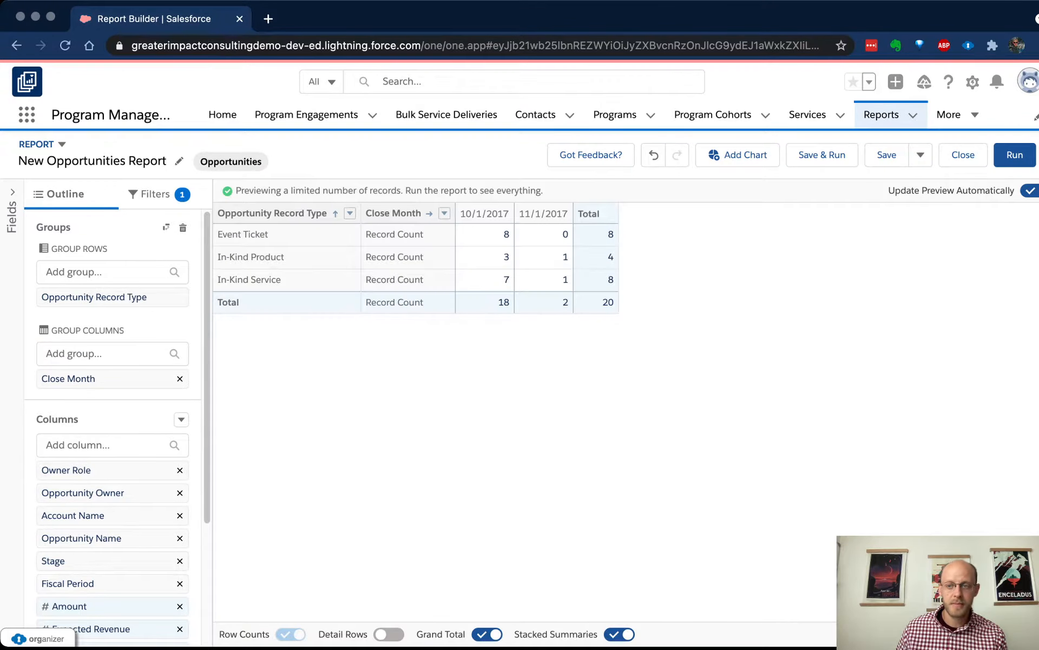
pyautogui.click(1015, 155)
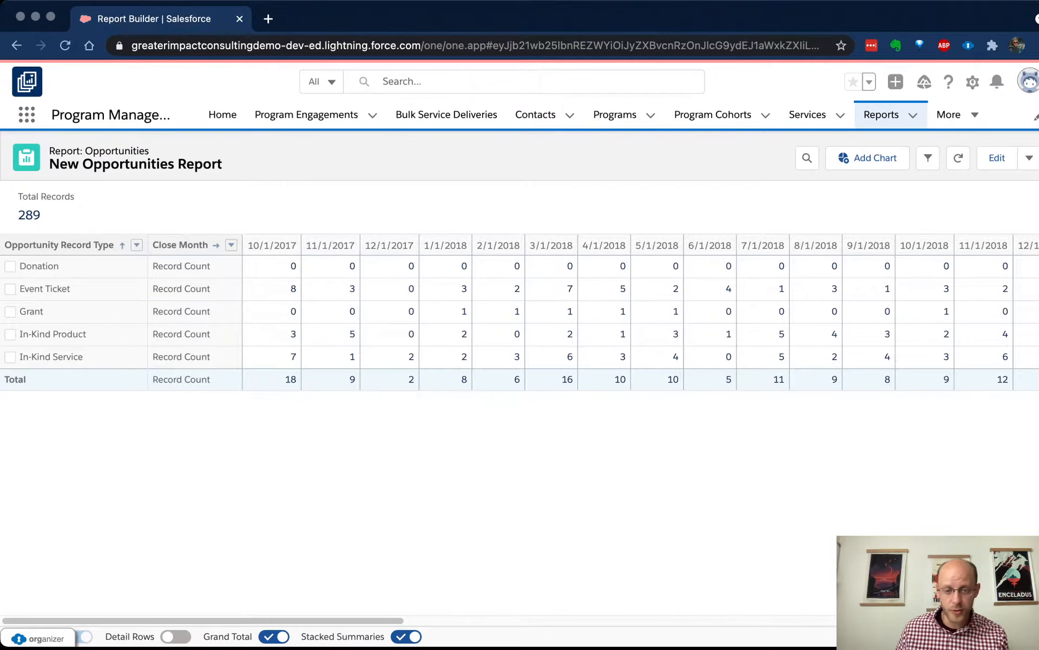
pyautogui.hscroll(3, 640, 313)
pyautogui.hscroll(-3, 641, 313)
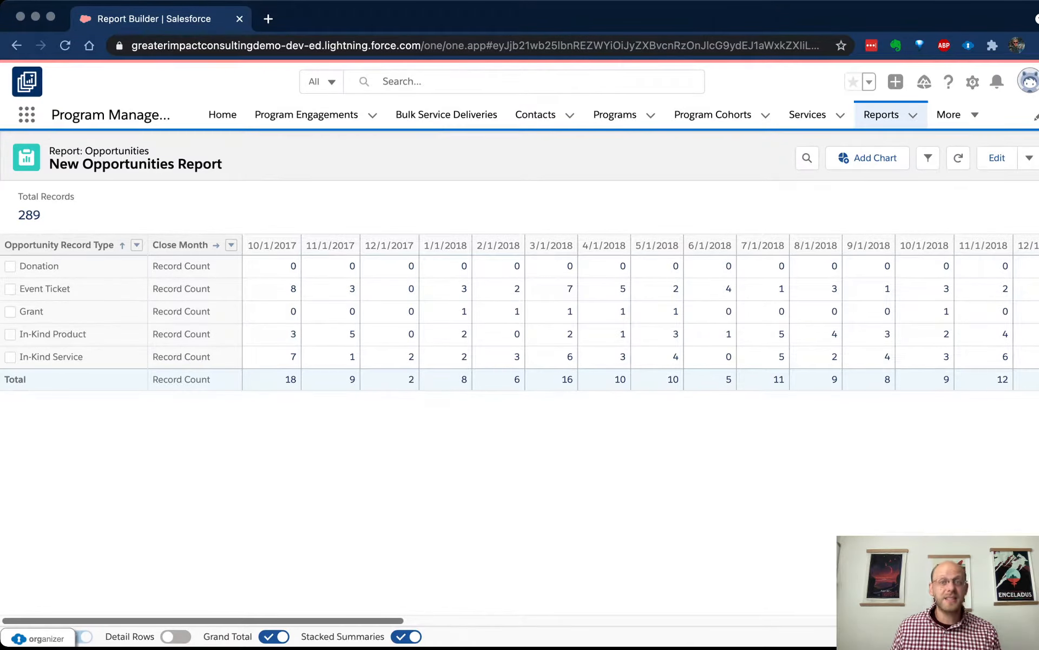
pyautogui.hscroll(5, 639, 312)
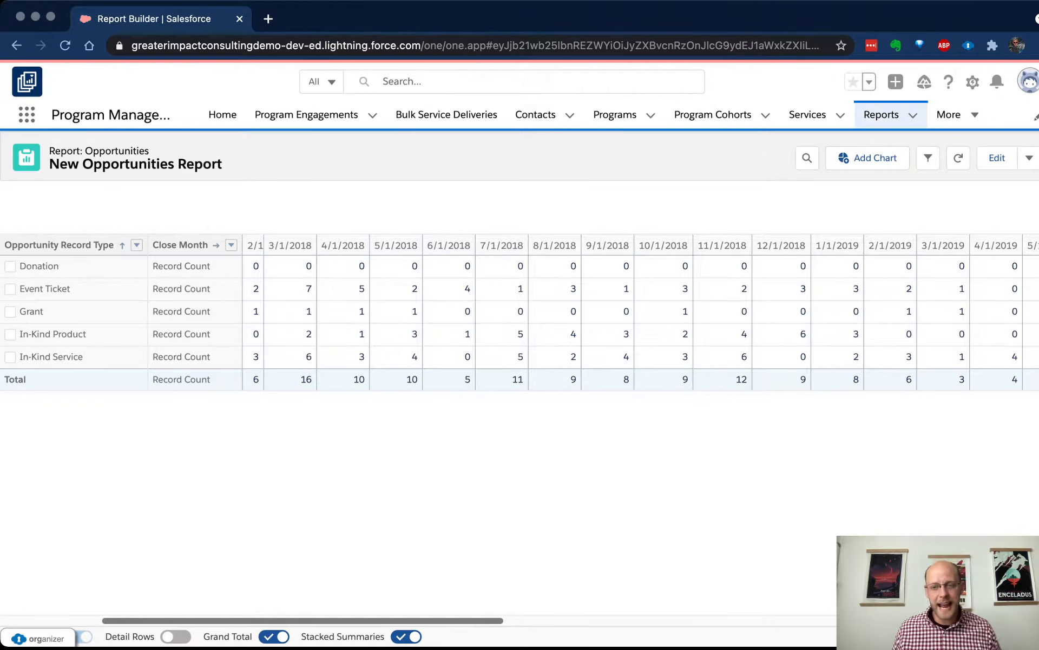
pyautogui.hscroll(20, 639, 312)
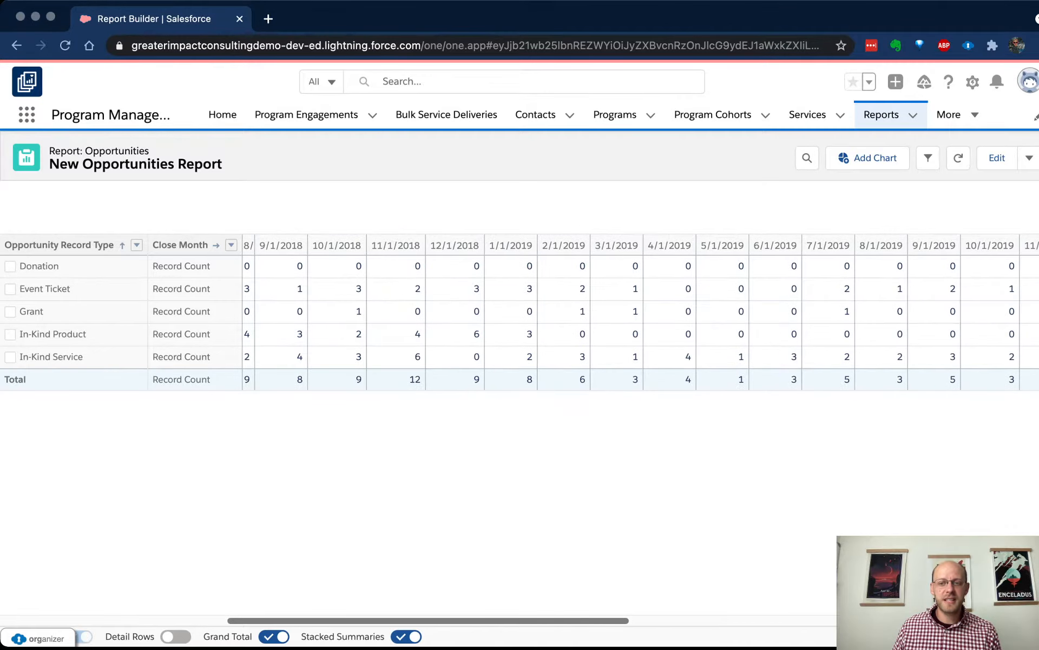
pyautogui.hscroll(12, 639, 311)
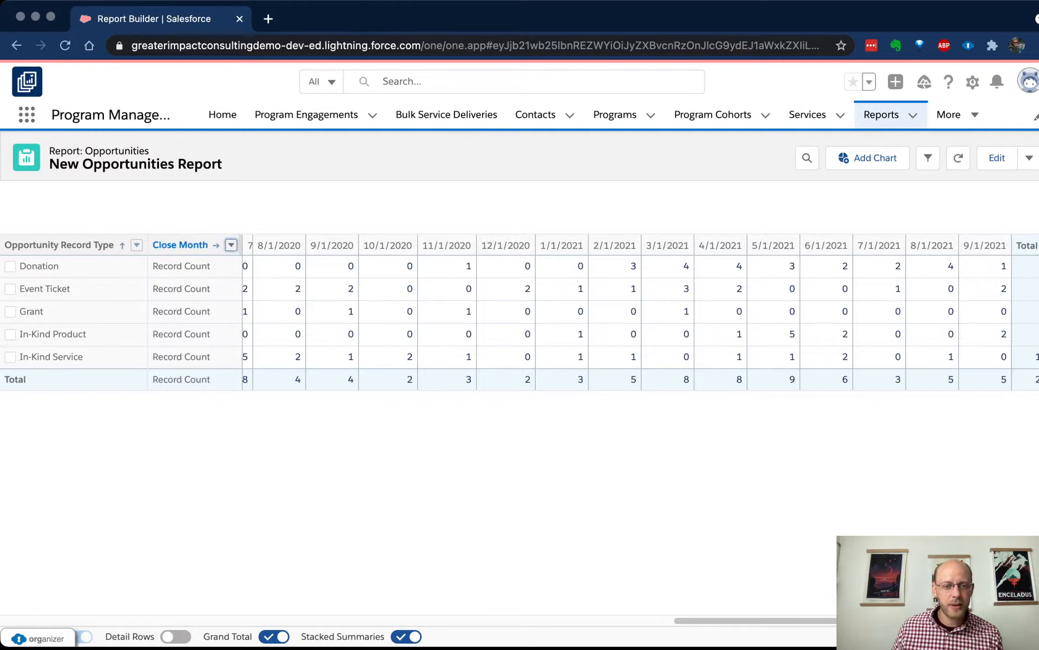
# Step: Edit the report so the Close Month columns are grouped by Calendar Month, and run it again
pyautogui.click(231, 245)
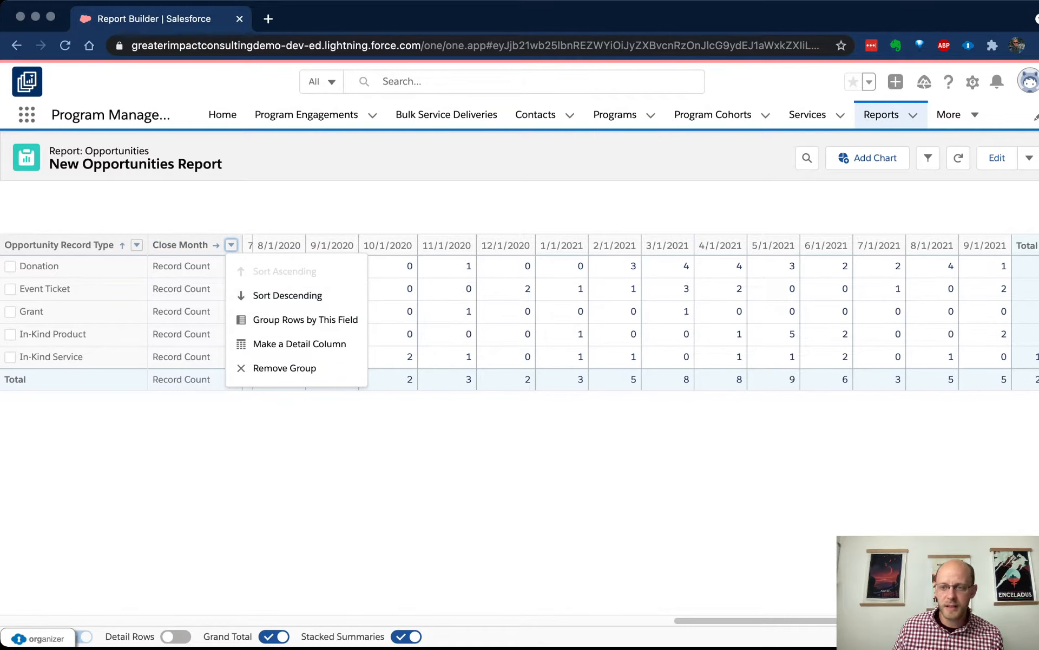
pyautogui.click(997, 158)
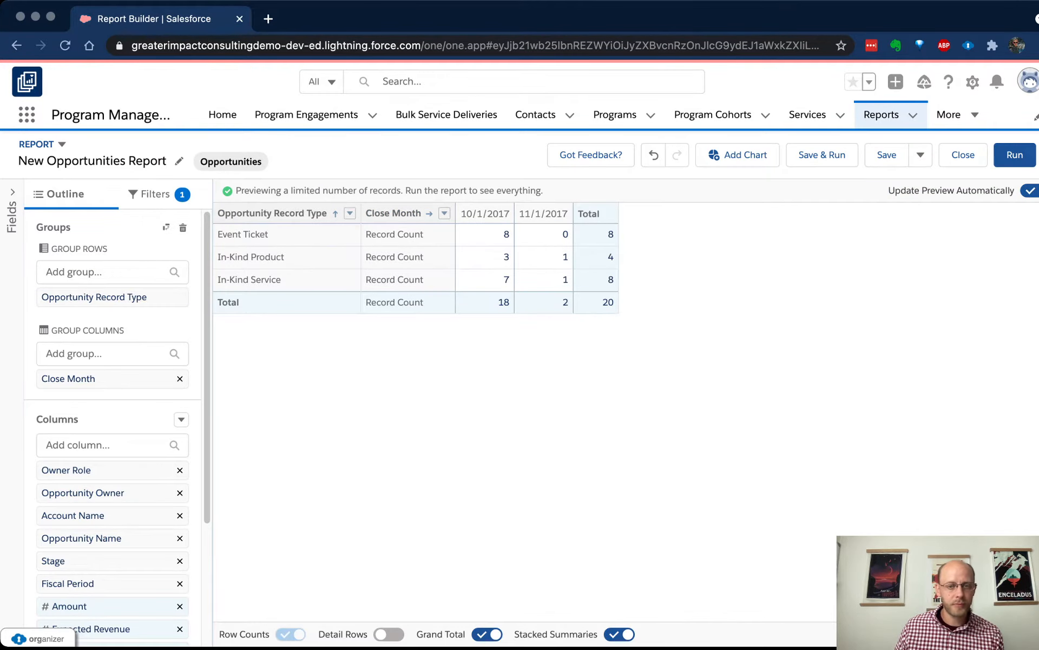
pyautogui.click(445, 212)
pyautogui.moveTo(560, 304)
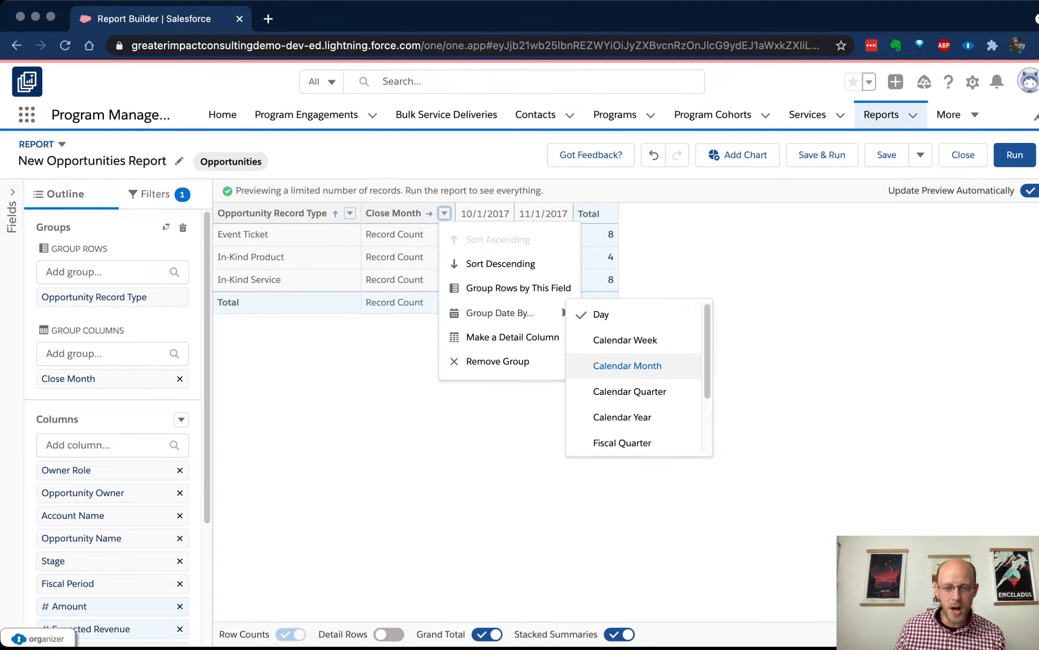
pyautogui.click(628, 365)
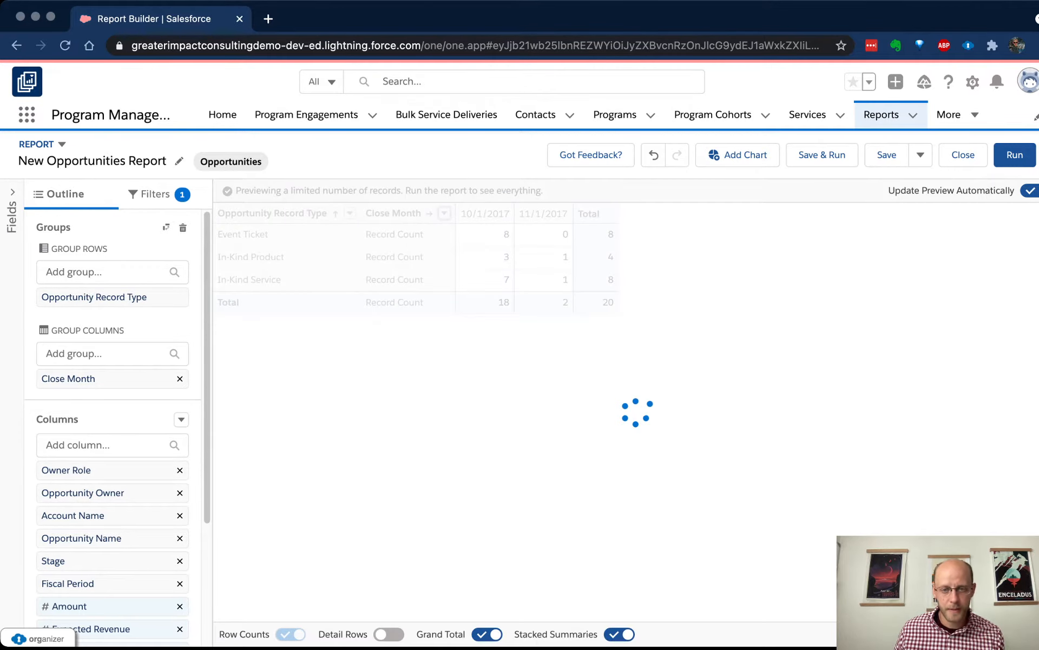
pyautogui.click(1015, 155)
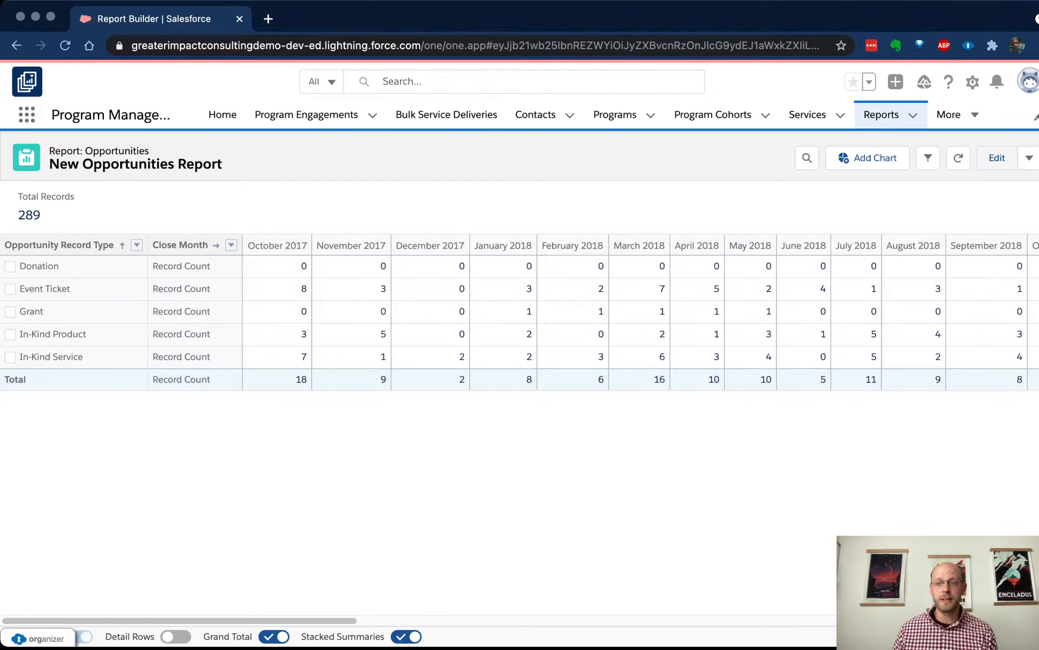
# Step: Return to editing and remove both the Close Month column grouping and the Opportunity Record Type row grouping
pyautogui.click(997, 158)
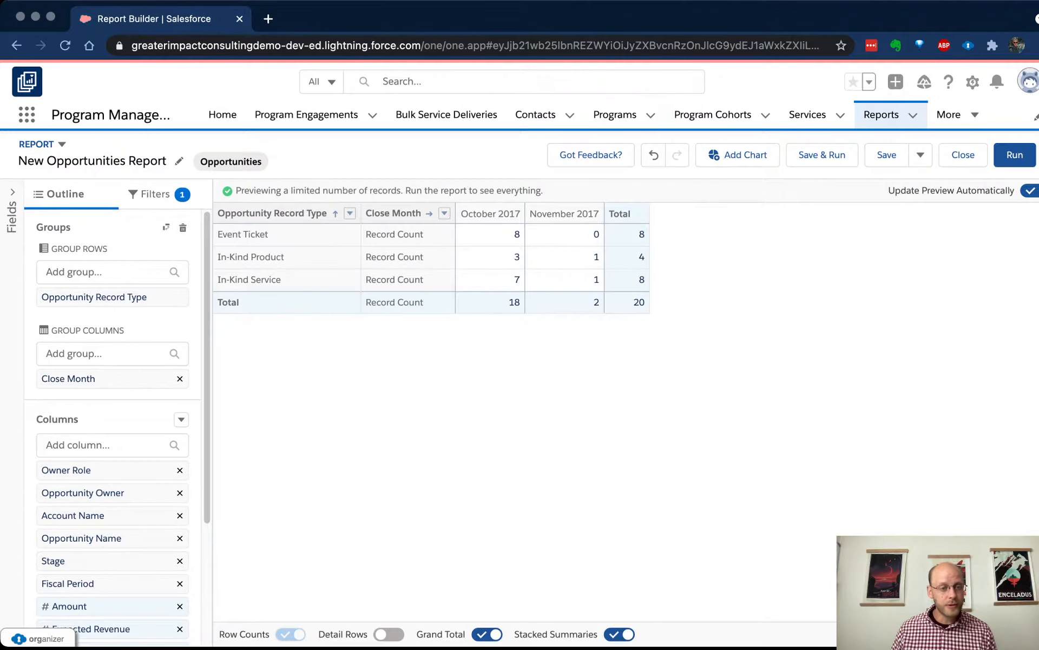
pyautogui.click(179, 379)
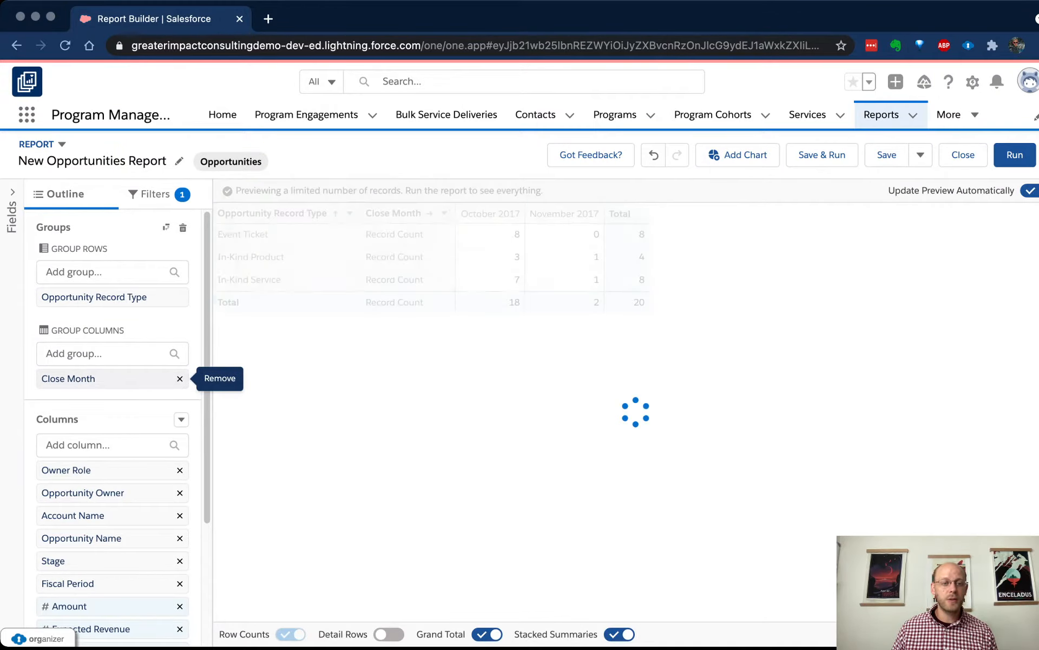
pyautogui.write('roce')
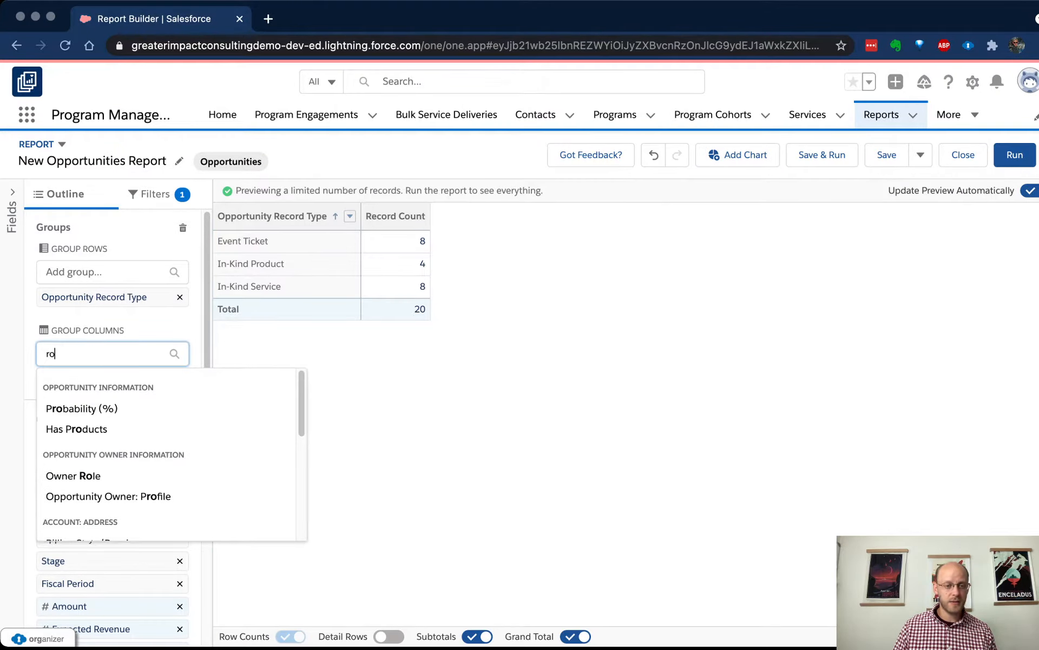
pyautogui.press('BackSpace')
pyautogui.press('BackSpace')
pyautogui.press('BackSpace')
pyautogui.write('ecord typ')
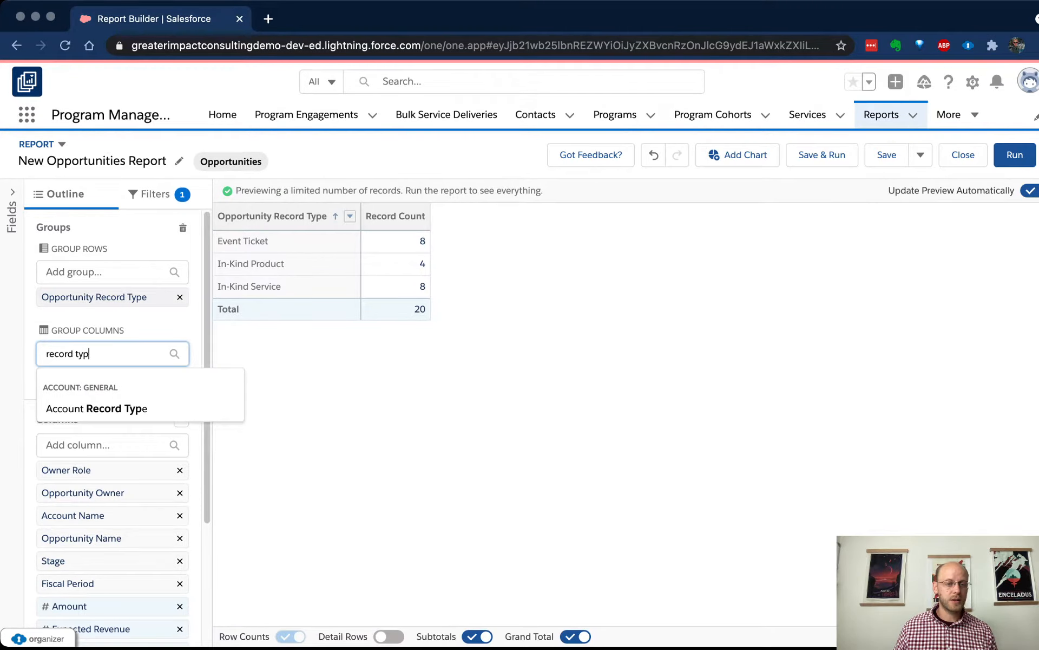
pyautogui.click(180, 297)
# Step: Group the report rows by Close Month and the columns by Opportunity Record Type
pyautogui.click(105, 272)
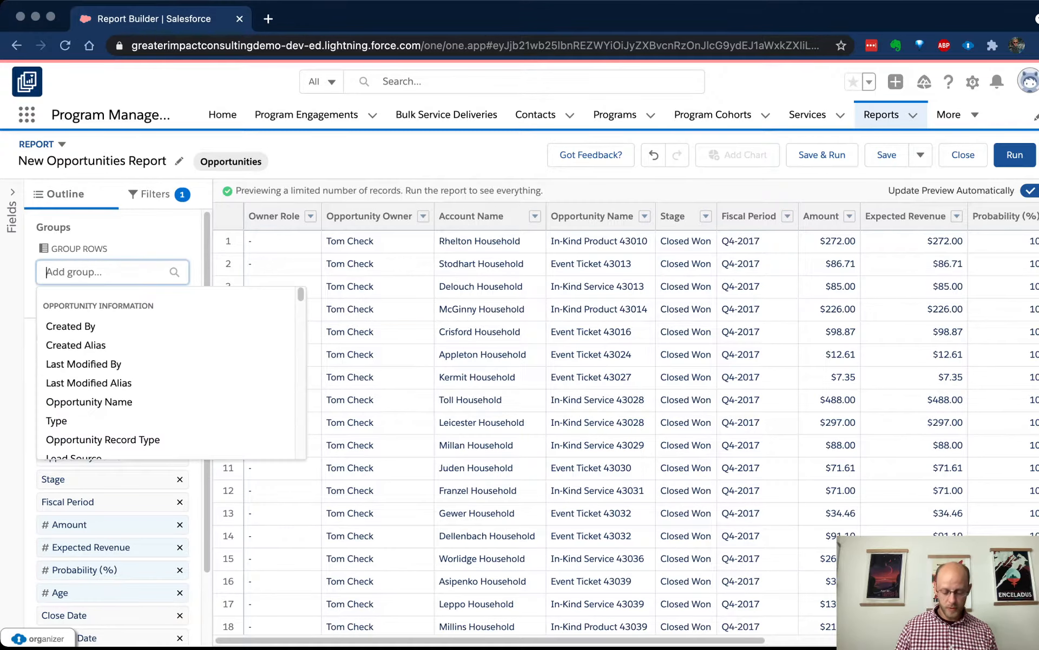
pyautogui.write('close')
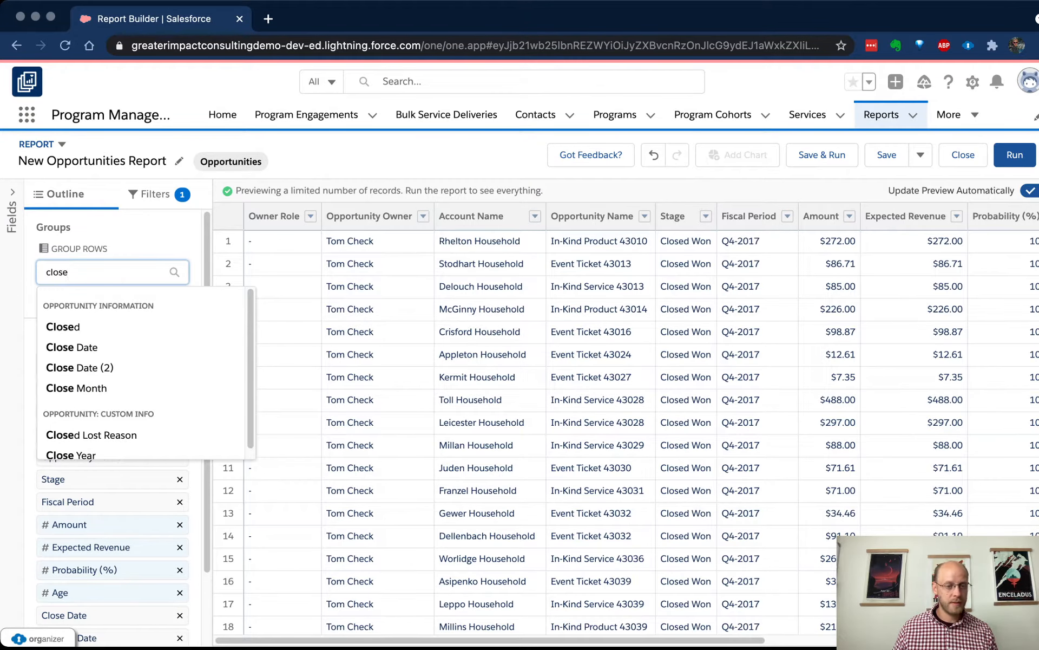
pyautogui.click(72, 388)
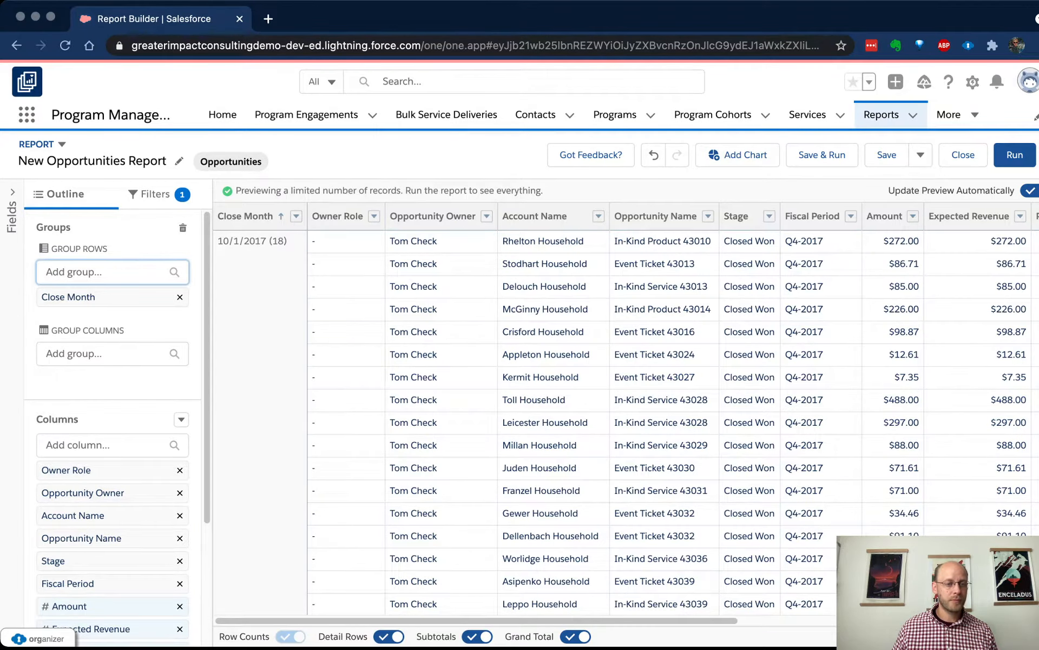
pyautogui.click(105, 353)
pyautogui.write('record')
pyautogui.press('Down')
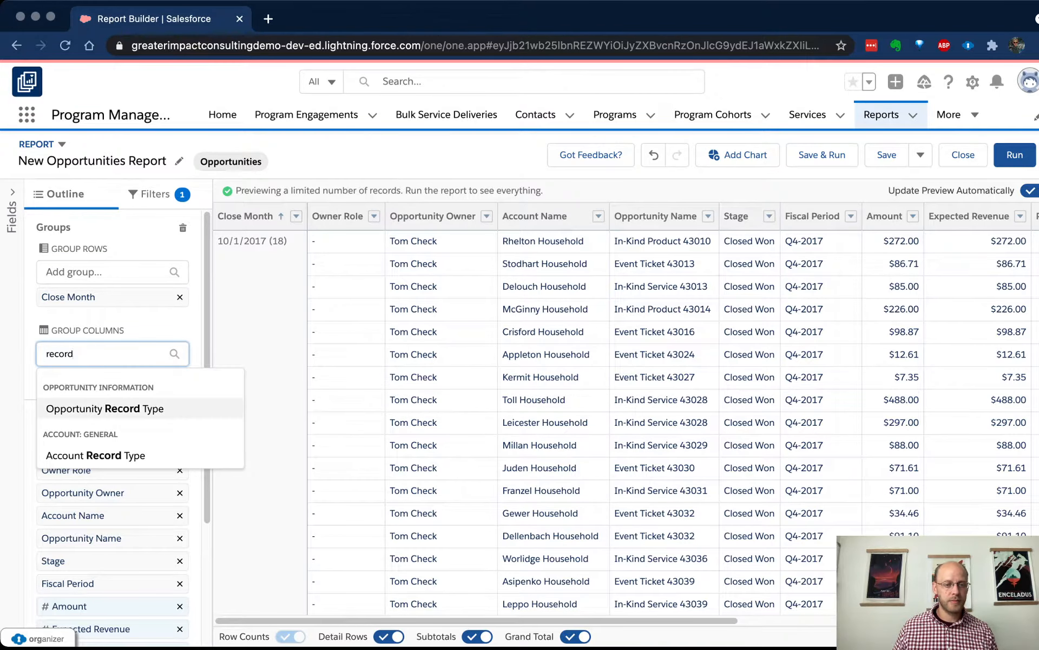
pyautogui.press('Return')
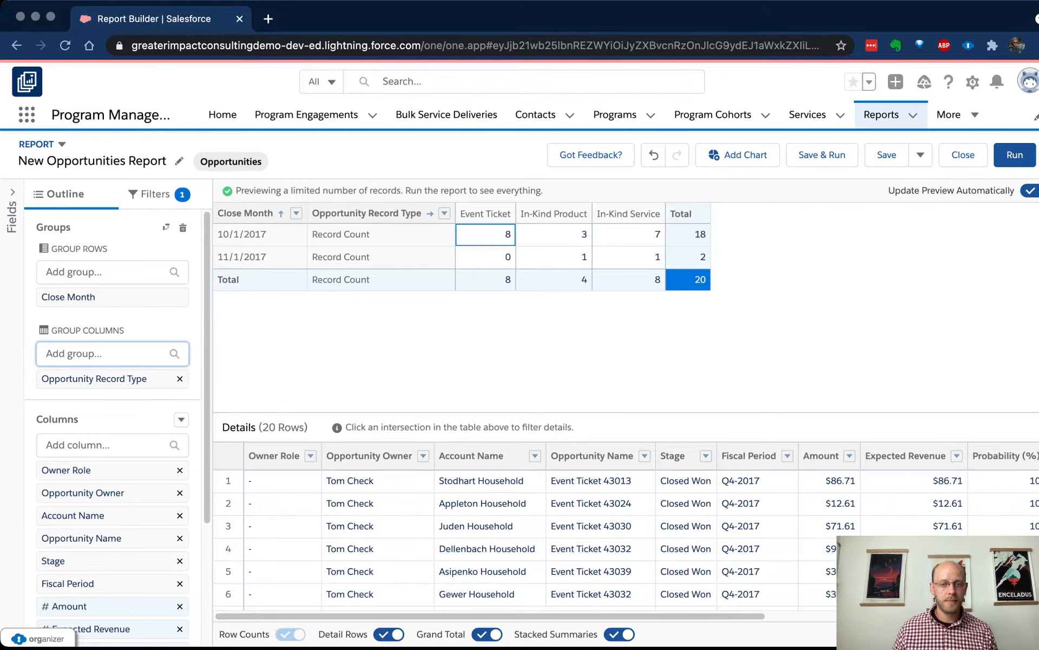
# Step: Set the Close Month row grouping to group dates by Calendar Month
pyautogui.click(444, 213)
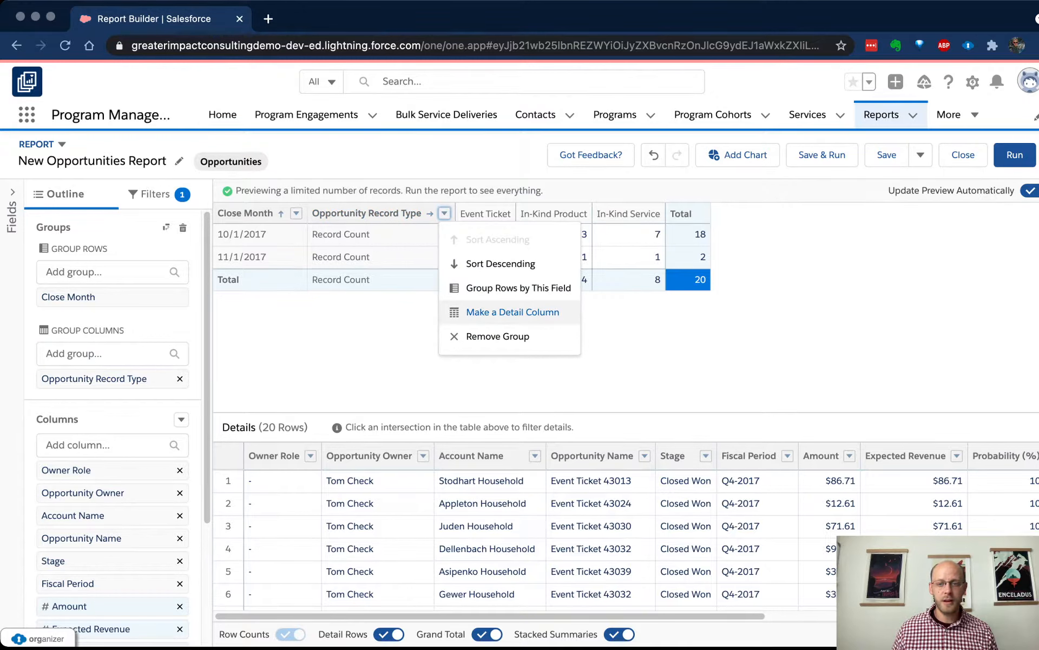
pyautogui.click(523, 312)
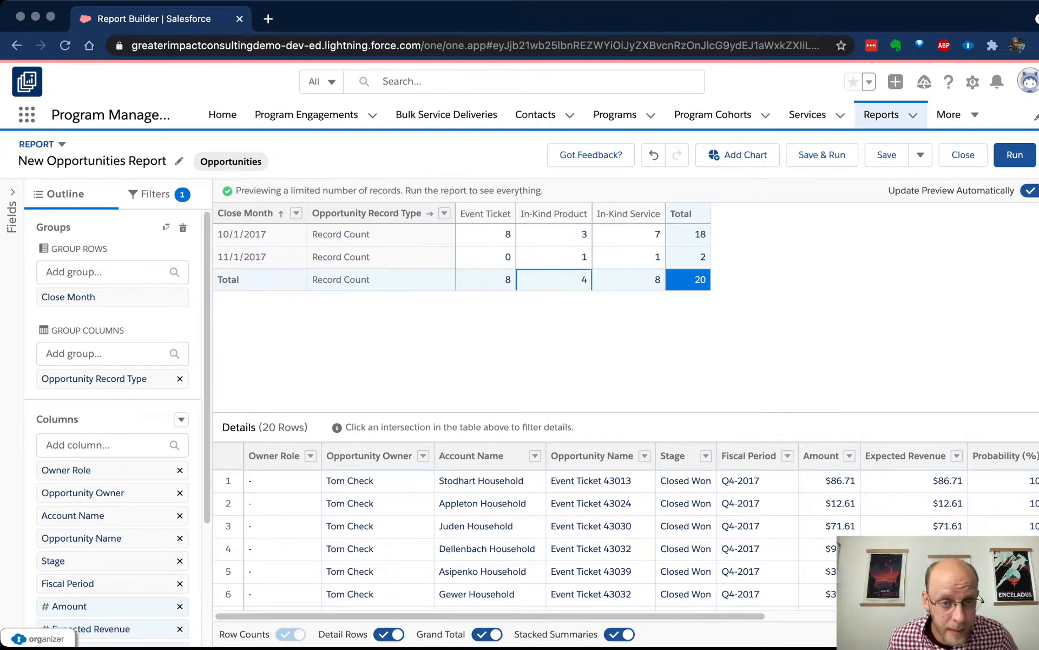
pyautogui.click(297, 213)
pyautogui.moveTo(368, 312)
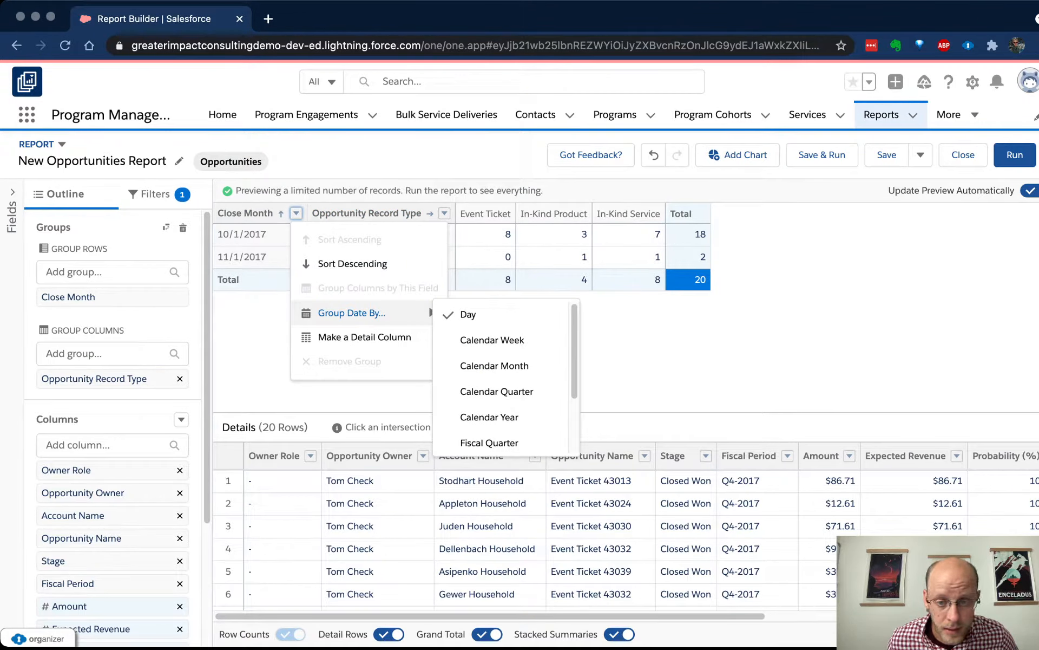
pyautogui.click(494, 365)
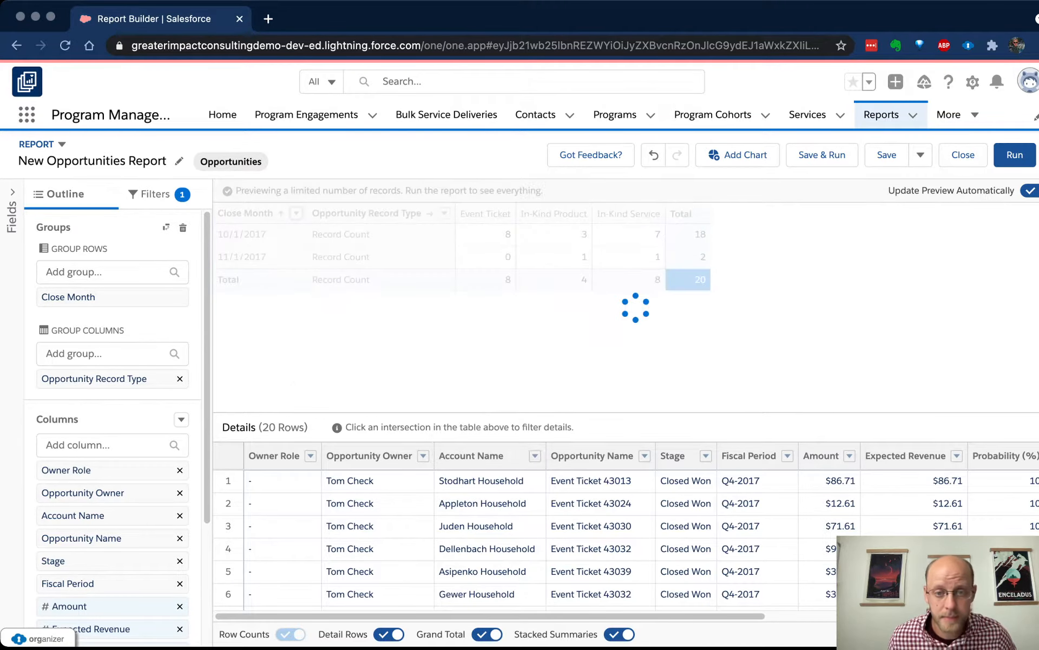
# Step: Run the report and hide its detail rows to review the record counts for every close month down to the grand total
pyautogui.click(1015, 155)
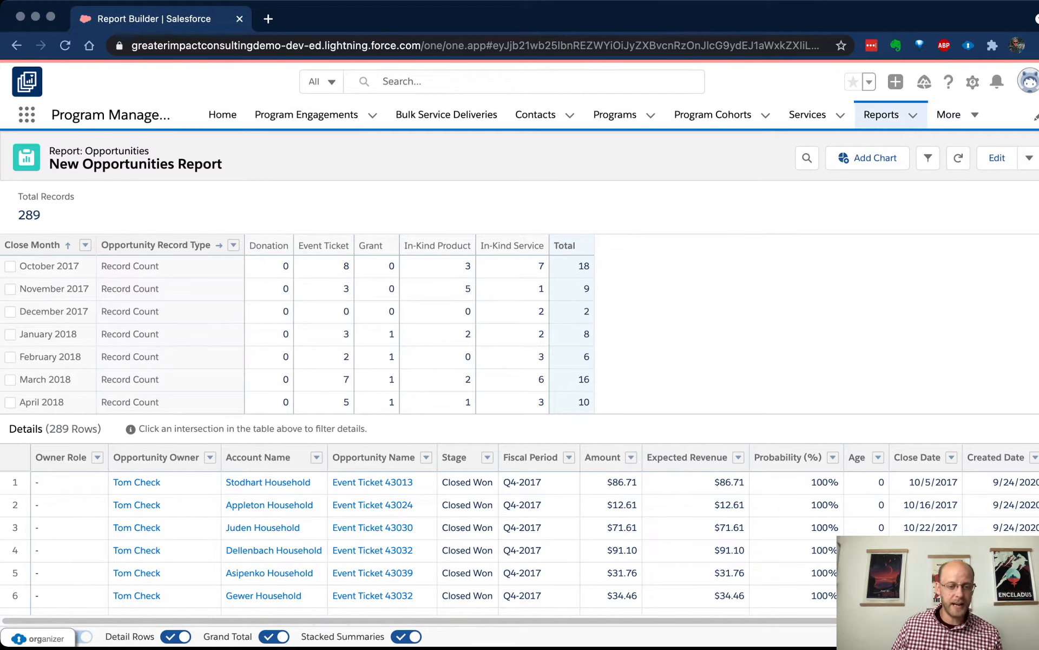
pyautogui.click(176, 636)
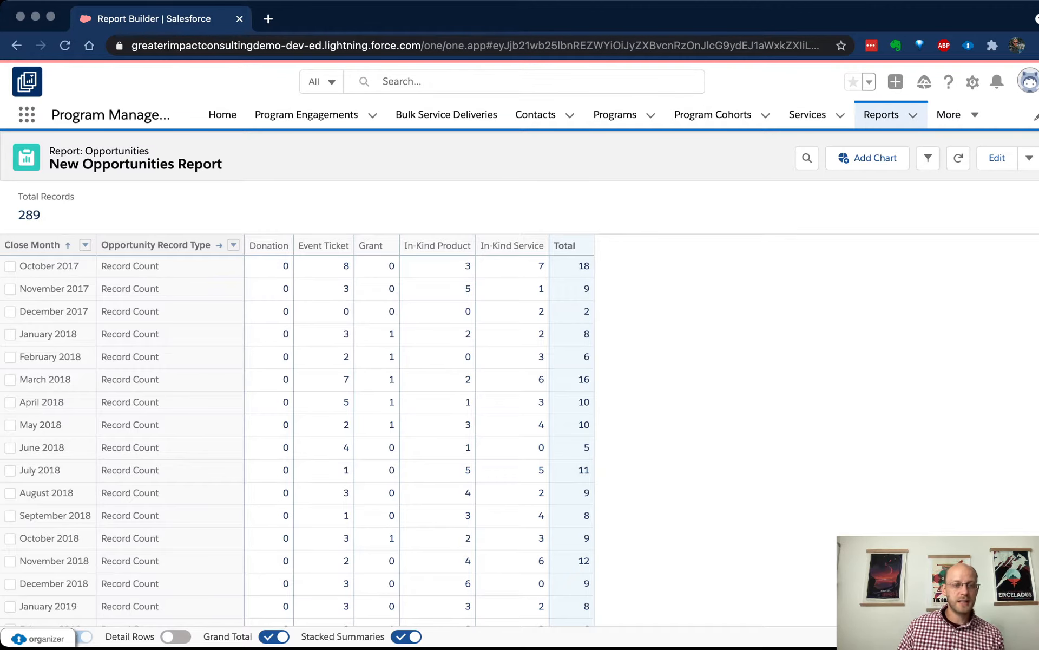
pyautogui.scroll(-1, 520, 403)
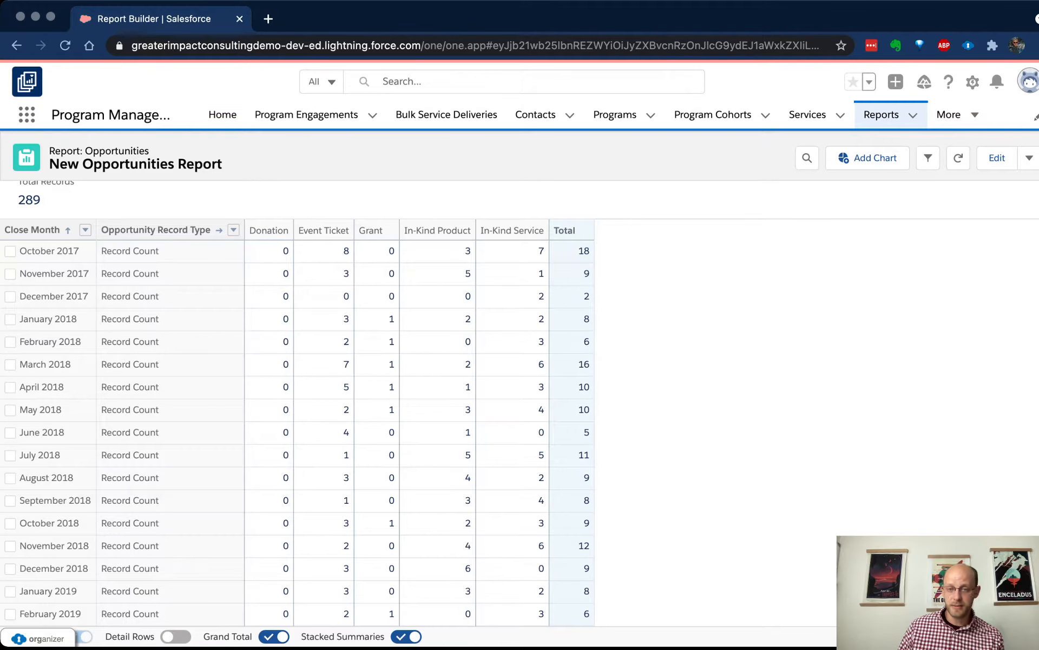
pyautogui.scroll(-15, 298, 406)
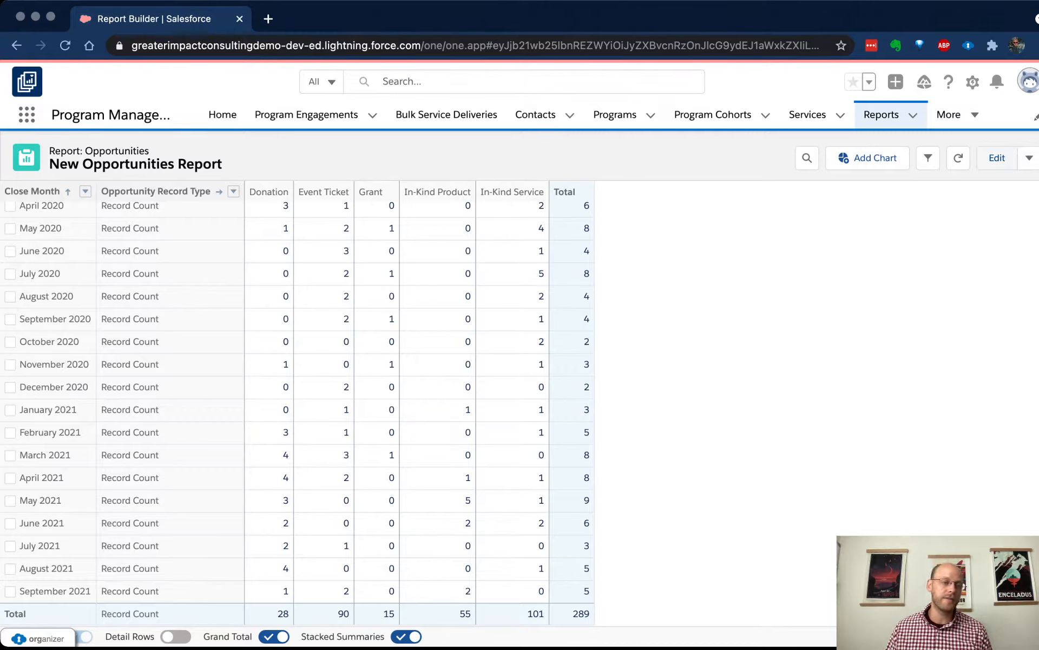
# Step: Return to editing the report, show the detail rows, and summarize the Amount column by sum
pyautogui.click(997, 158)
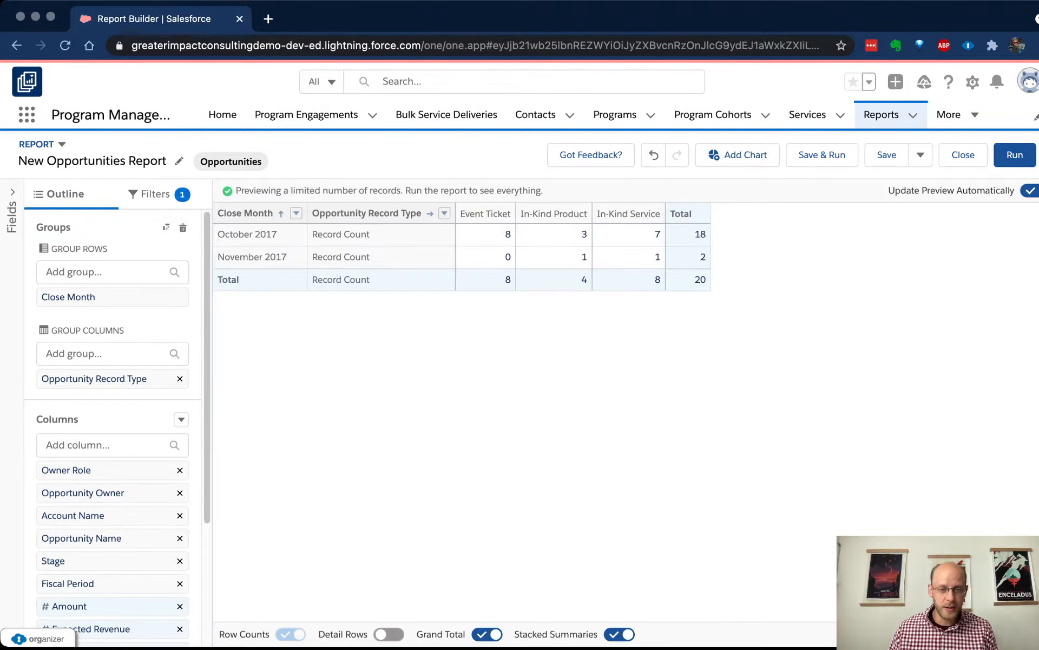
pyautogui.click(389, 634)
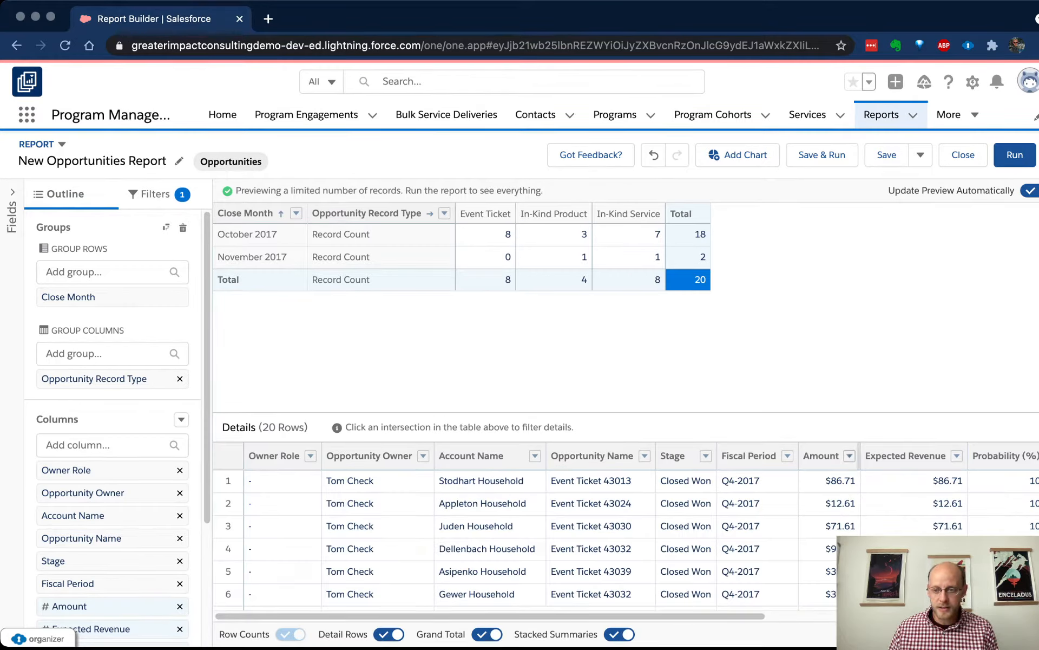
pyautogui.click(849, 456)
pyautogui.click(849, 456)
pyautogui.click(849, 456)
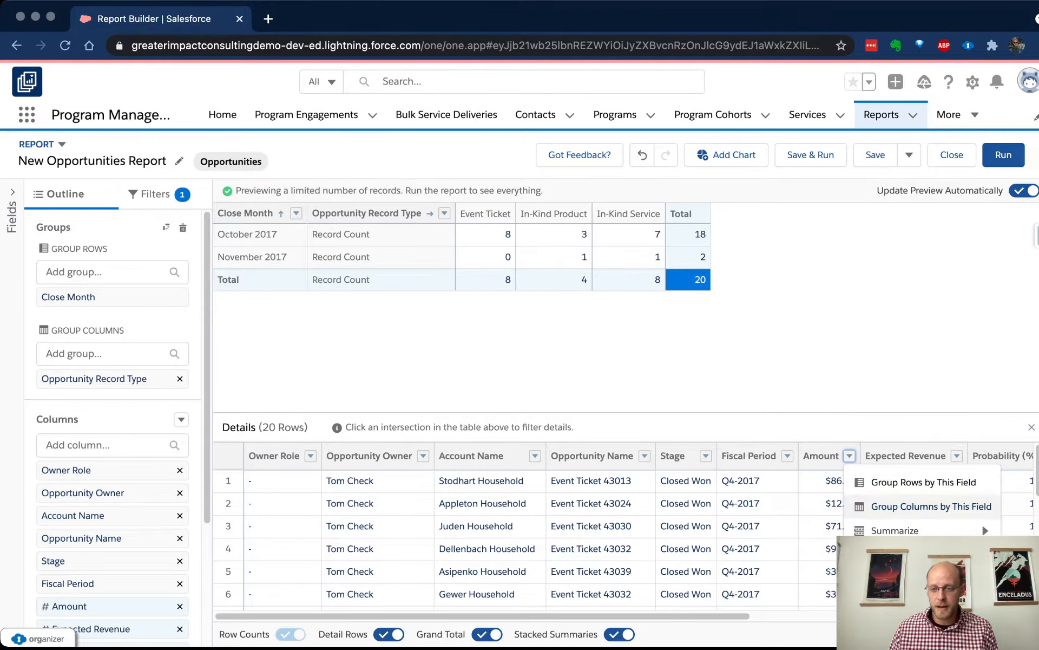
pyautogui.moveTo(896, 531)
pyautogui.click(962, 532)
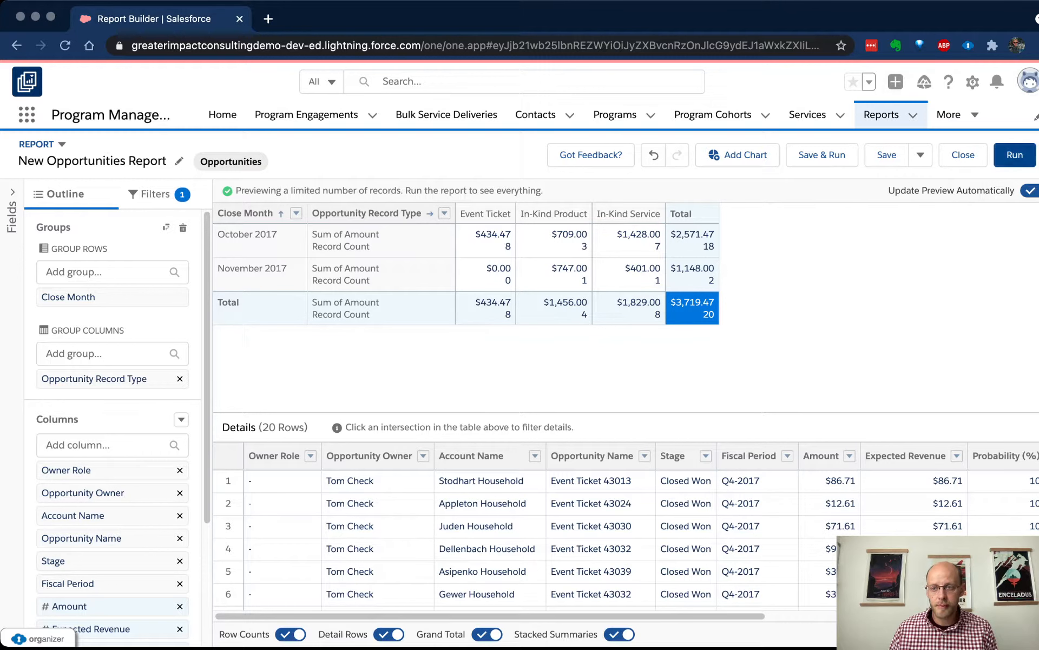
# Step: Run the report with the Amount summary and hide its detail rows
pyautogui.click(1016, 154)
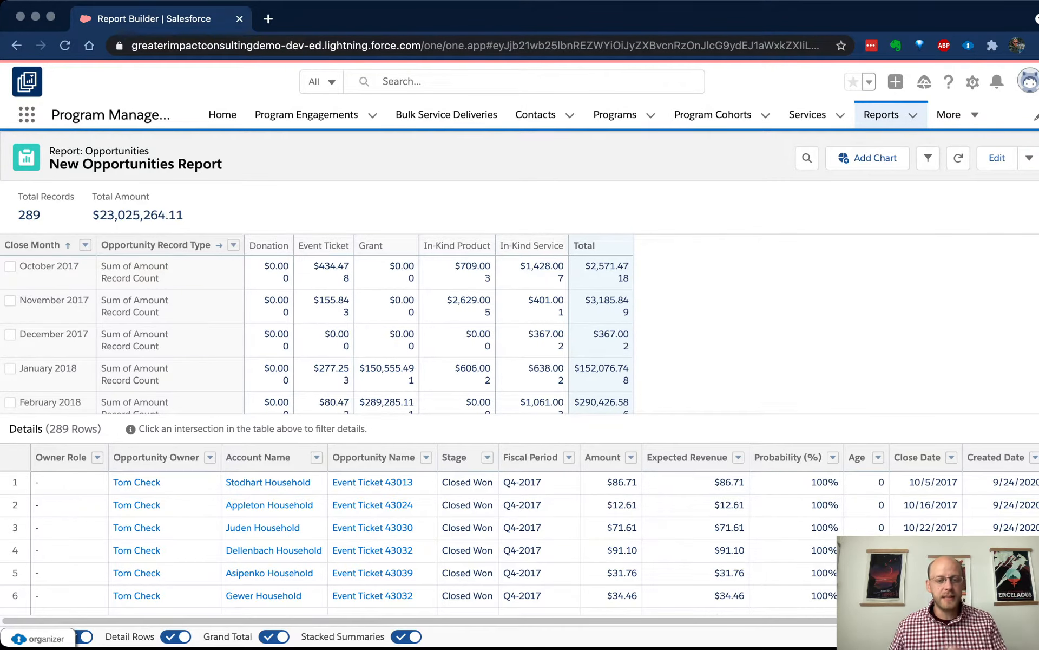
pyautogui.click(175, 636)
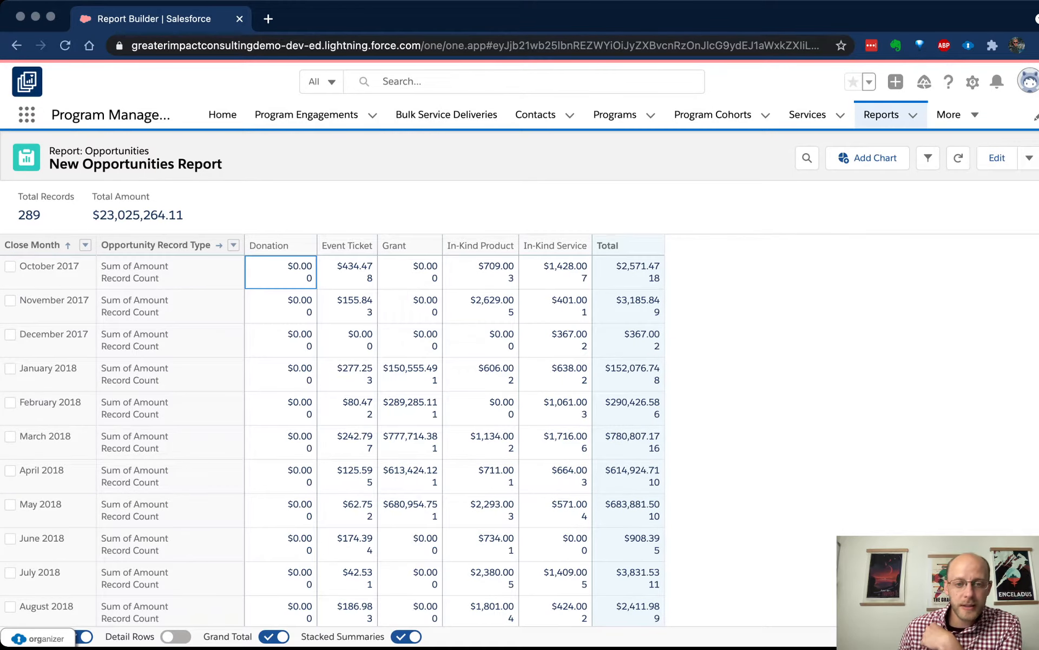
pyautogui.moveTo(366, 278); pyautogui.dragTo(381, 278)
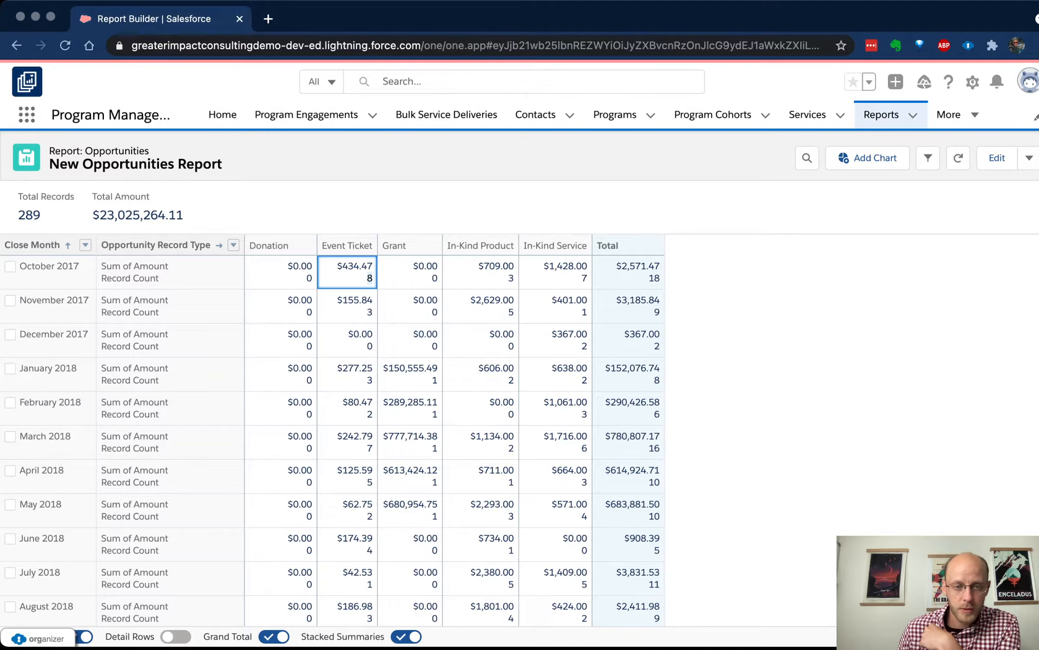
# Step: Inspect the detail records behind single matrix intersections, including Event Ticket and Grant for October 2017, Event Ticket for January 2018 and In-Kind Service for December 2017
pyautogui.click(357, 272)
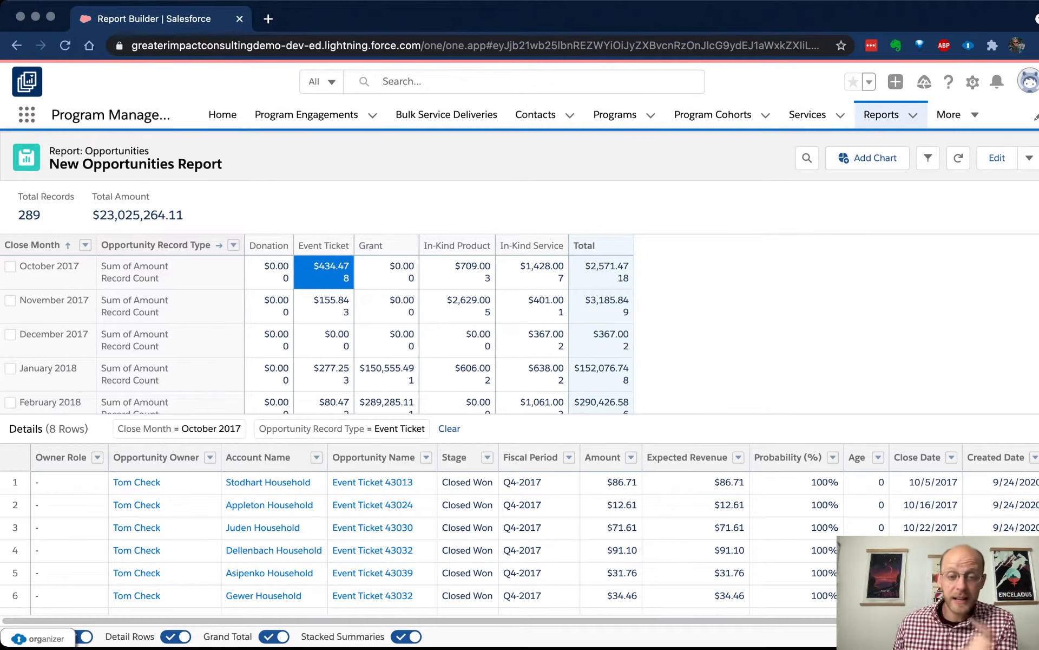
pyautogui.click(387, 272)
pyautogui.click(386, 306)
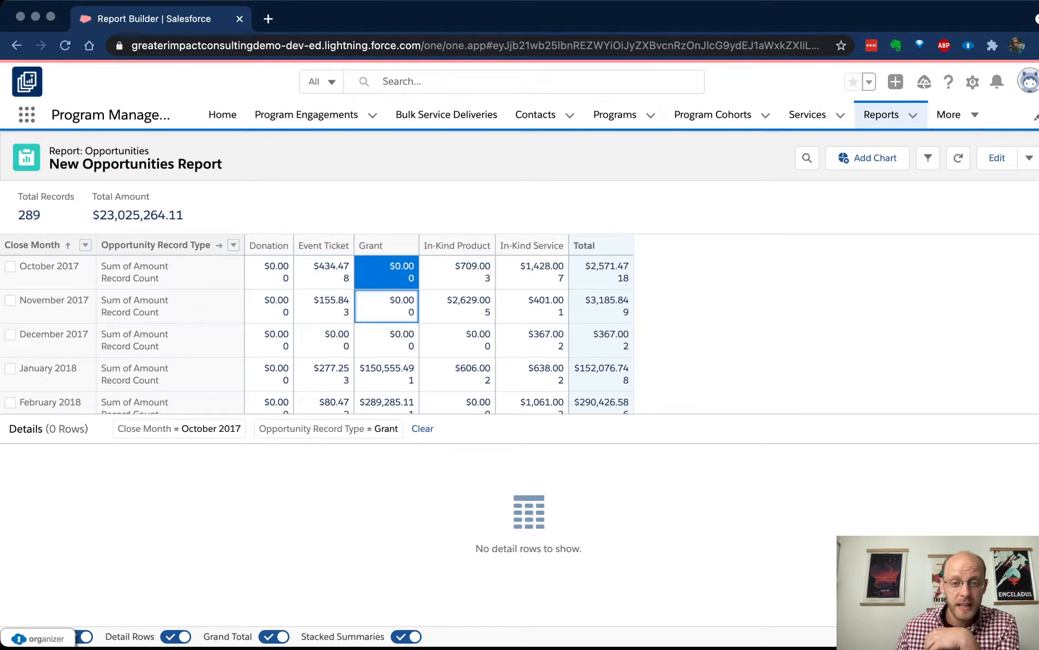
pyautogui.click(324, 306)
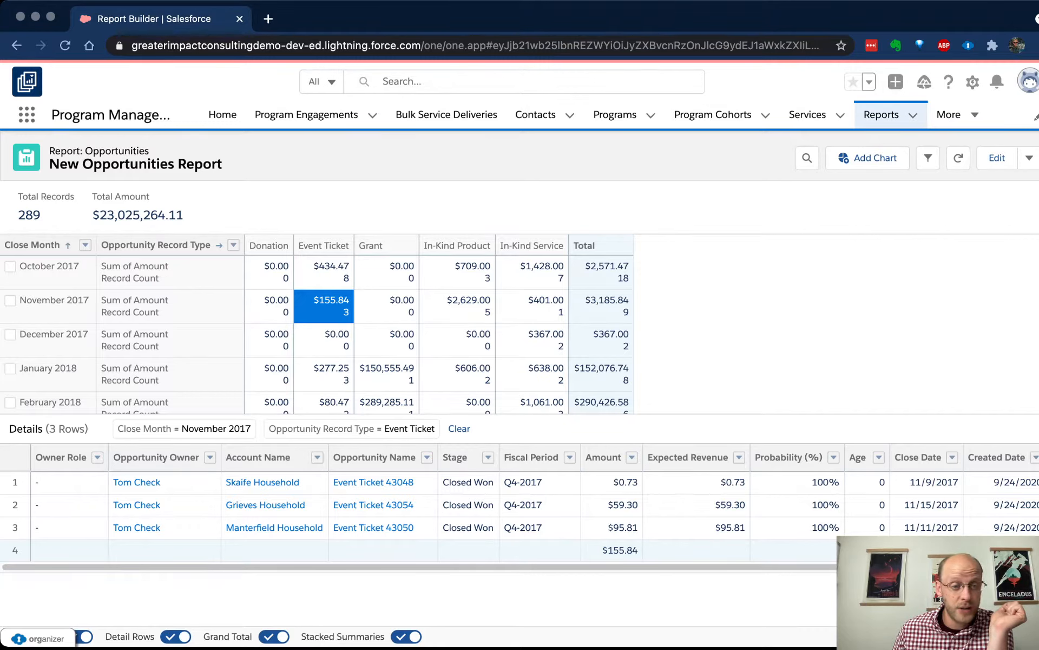
pyautogui.click(324, 374)
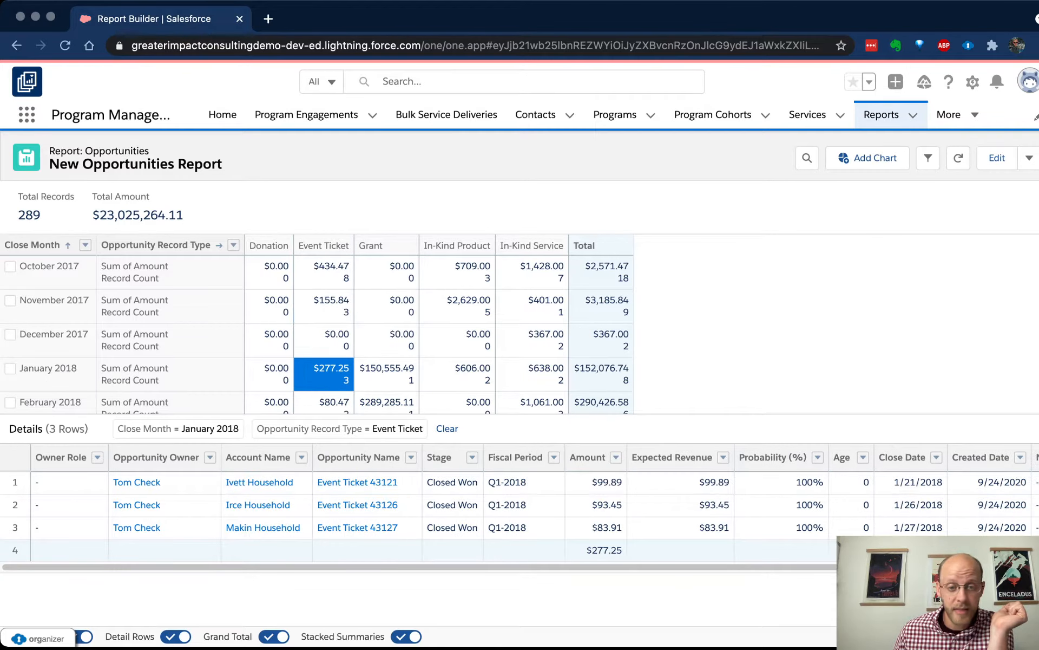
pyautogui.click(532, 340)
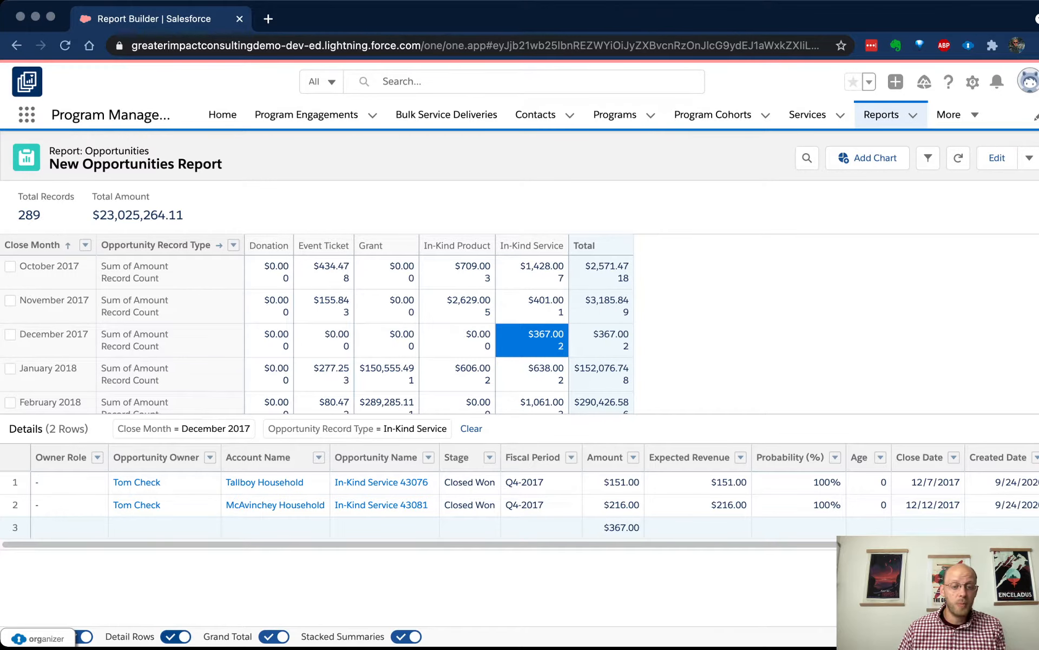
# Step: Hide the detail rows and examine the total amount and record count of each close month from October 2017 into 2020
pyautogui.click(176, 636)
pyautogui.scroll(-1, 347, 272)
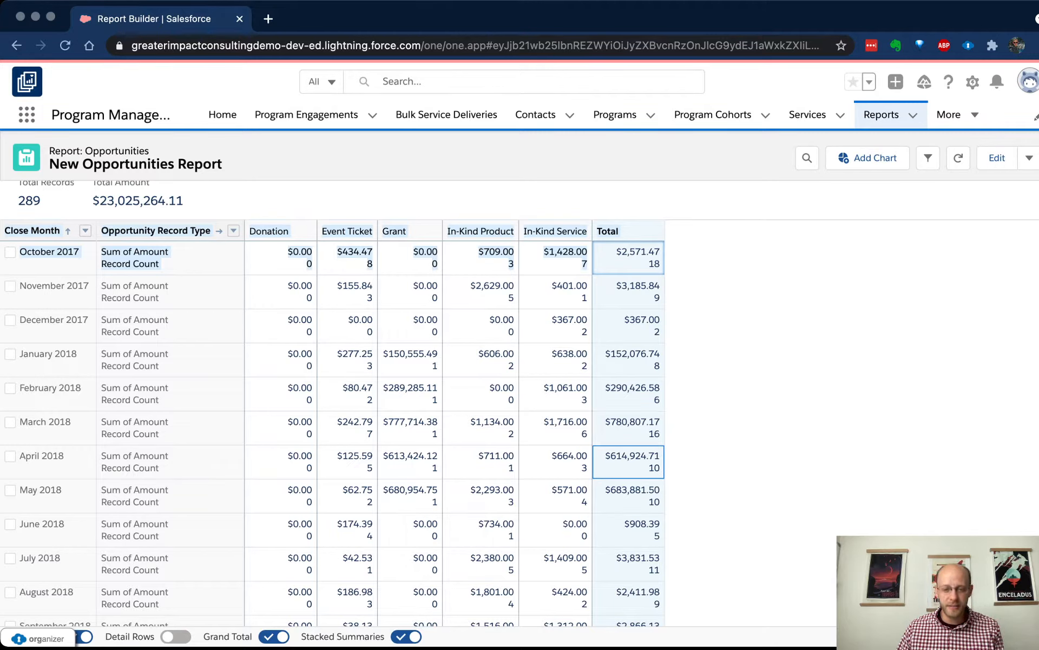
pyautogui.scroll(-1, 628, 473)
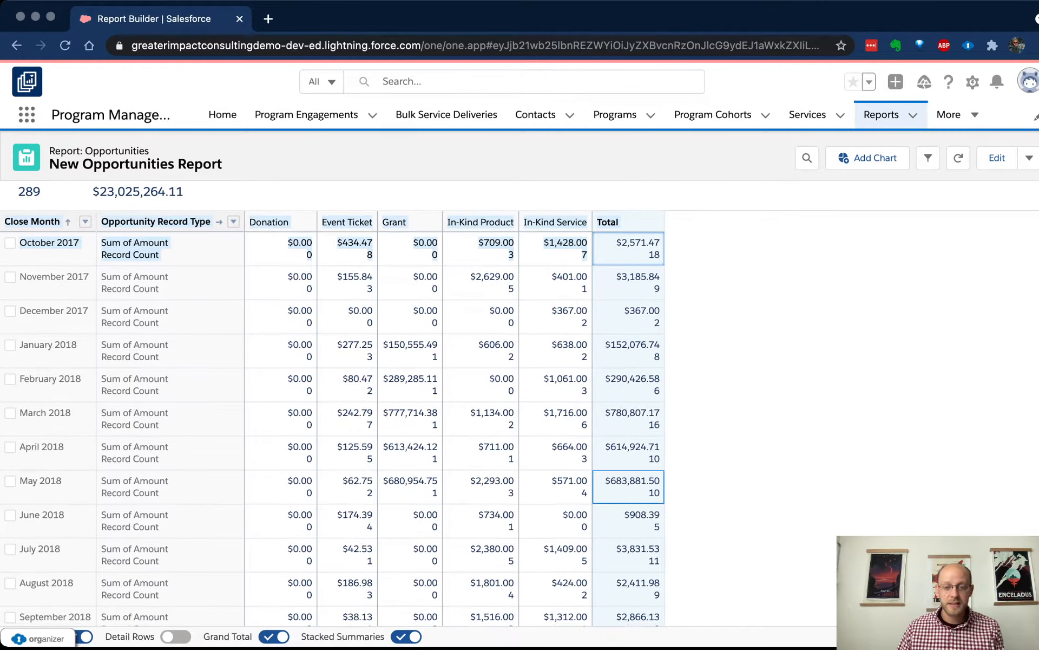
pyautogui.scroll(-5, 628, 441)
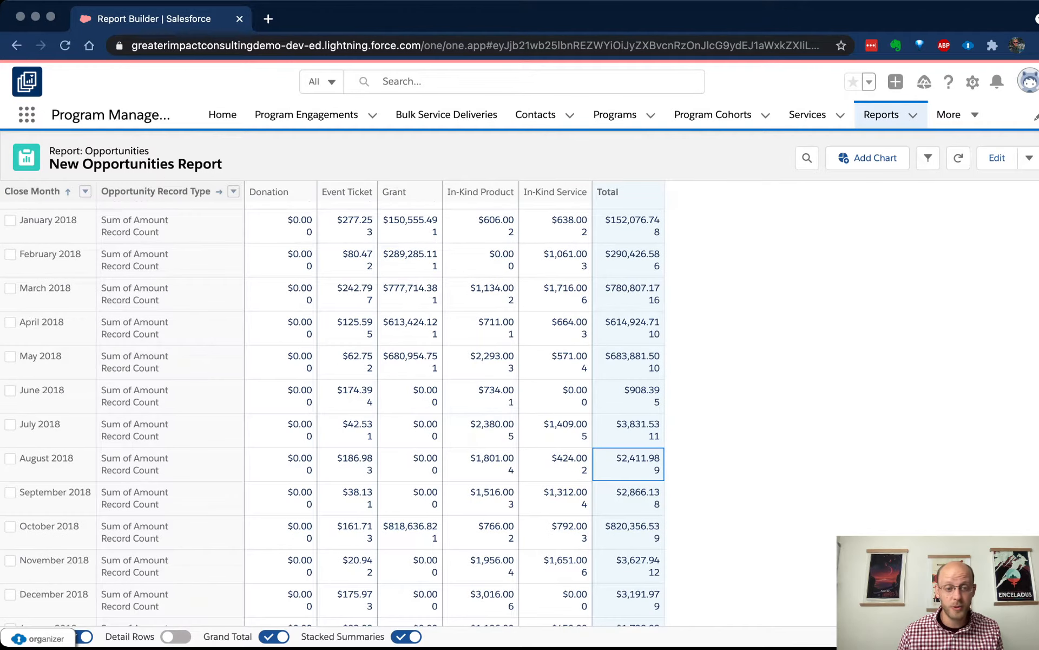
pyautogui.scroll(-2, 628, 442)
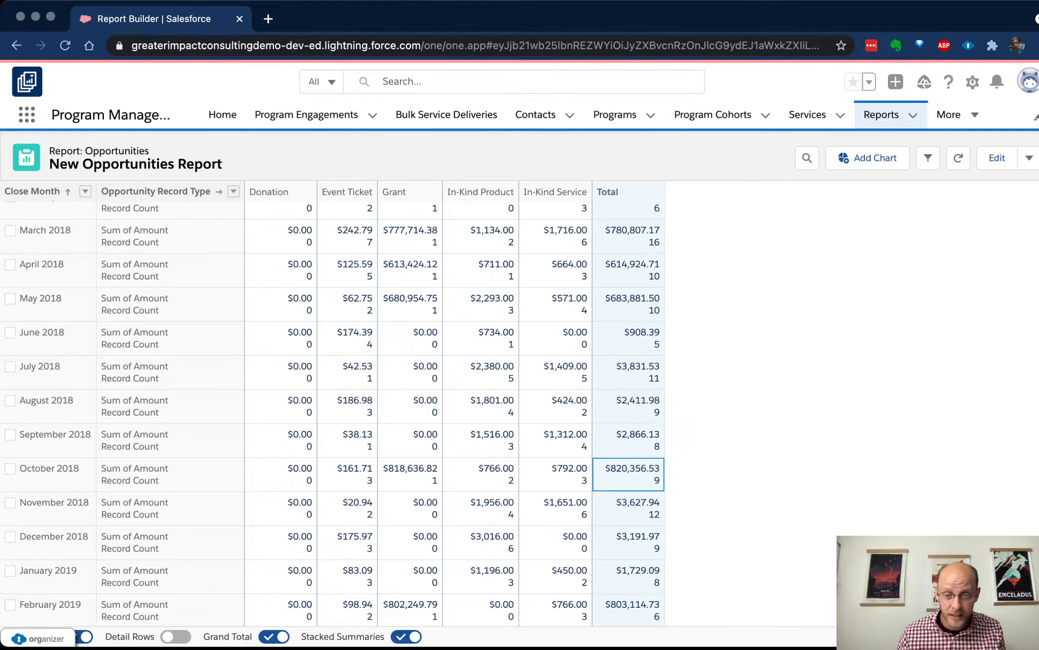
pyautogui.scroll(-1, 628, 474)
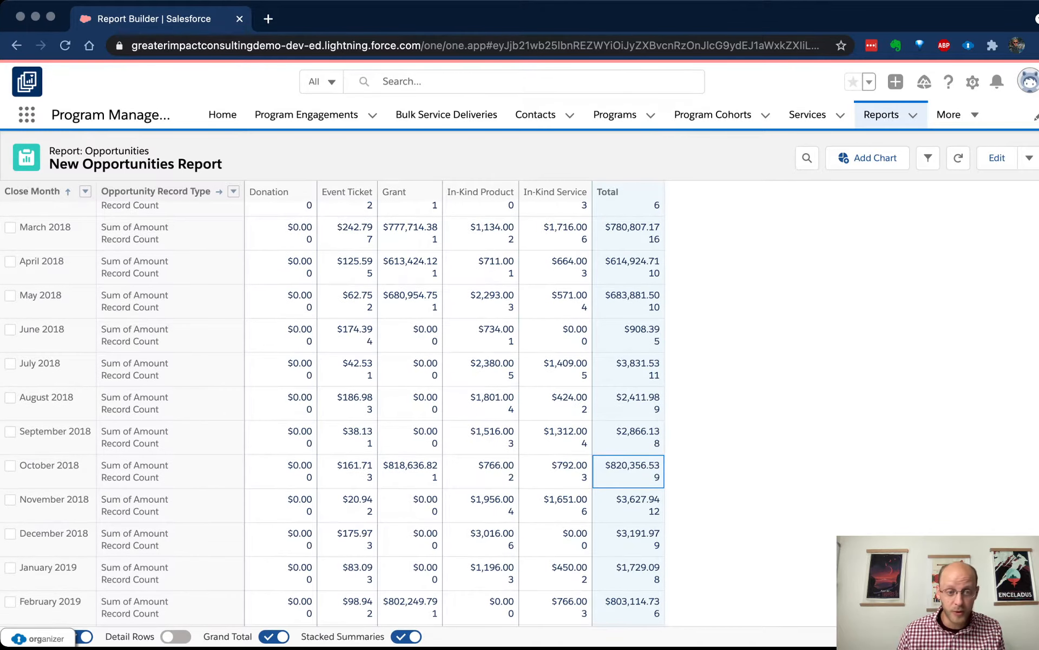
pyautogui.scroll(-3, 628, 471)
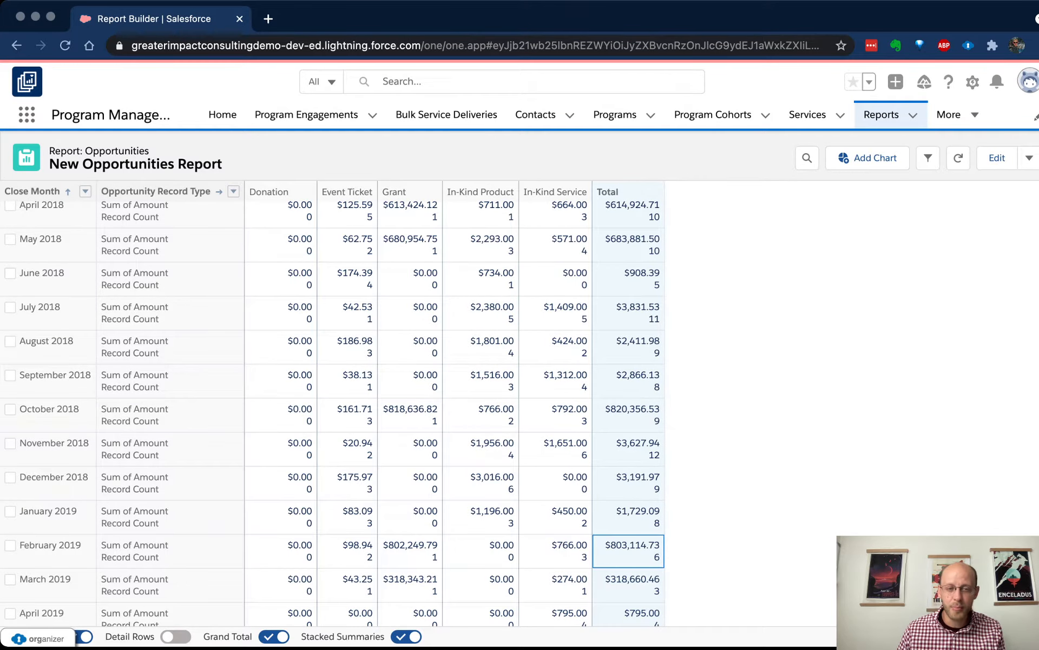
pyautogui.scroll(-2, 628, 549)
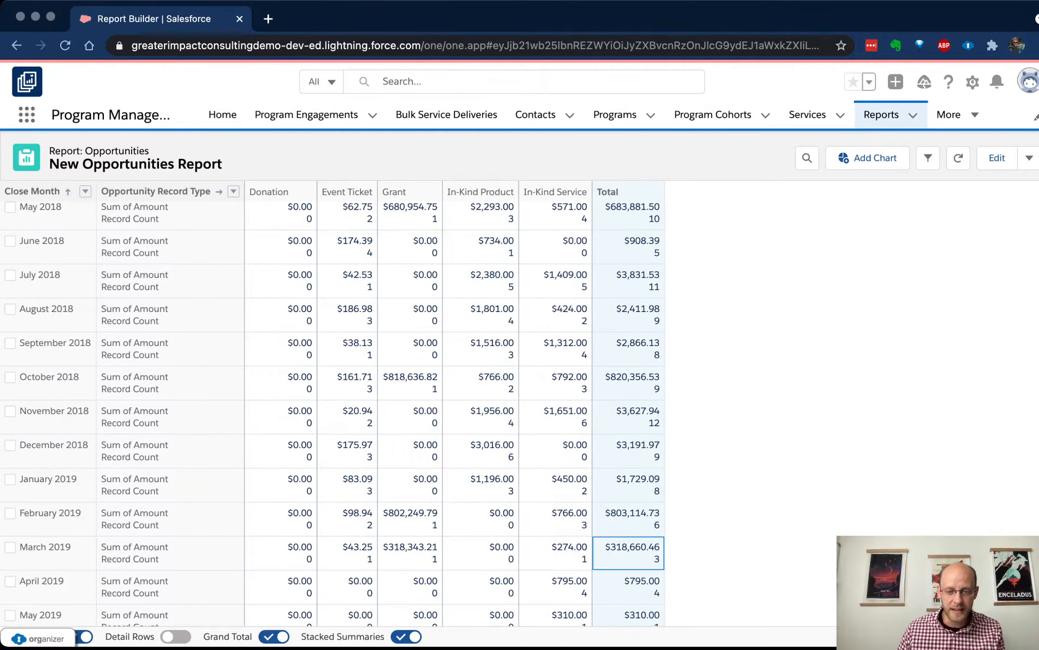
pyautogui.scroll(-8, 628, 550)
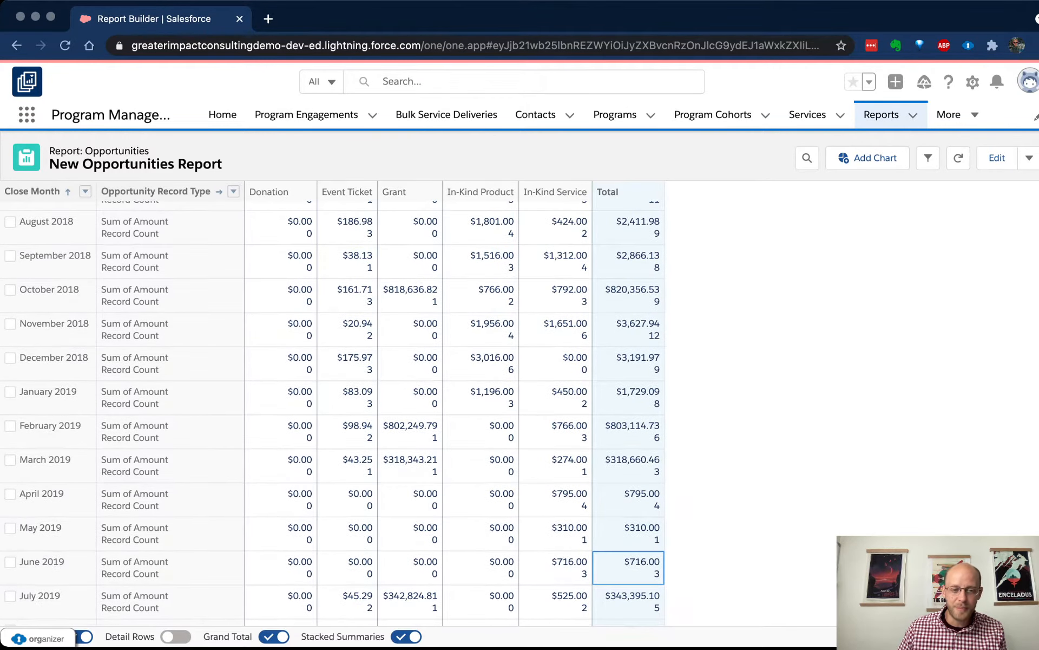
pyautogui.scroll(-9, 628, 553)
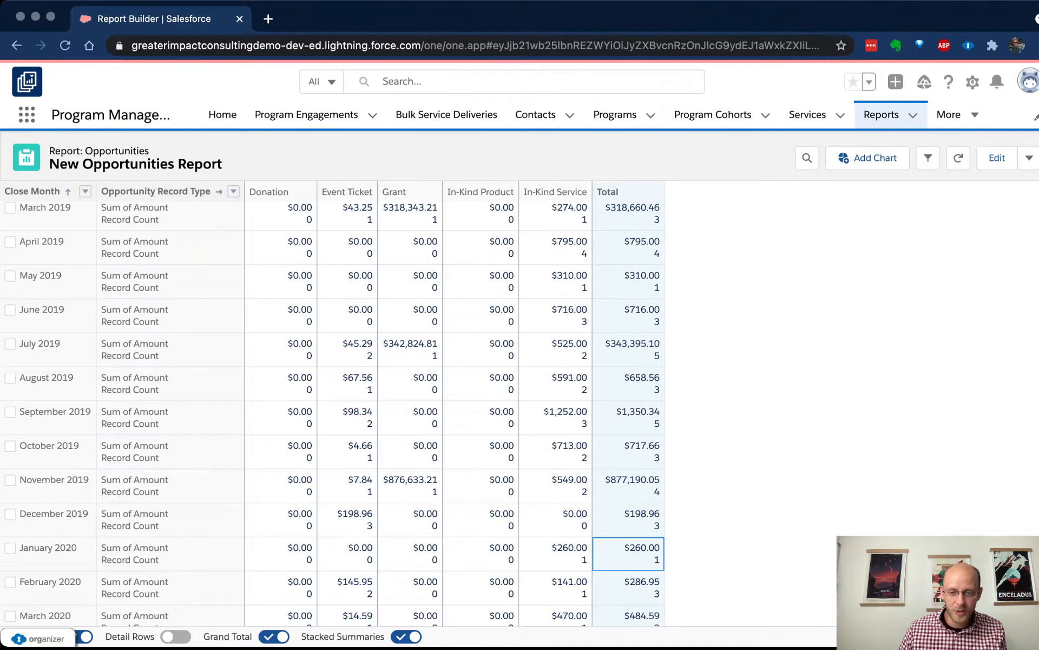
pyautogui.scroll(-3, 628, 553)
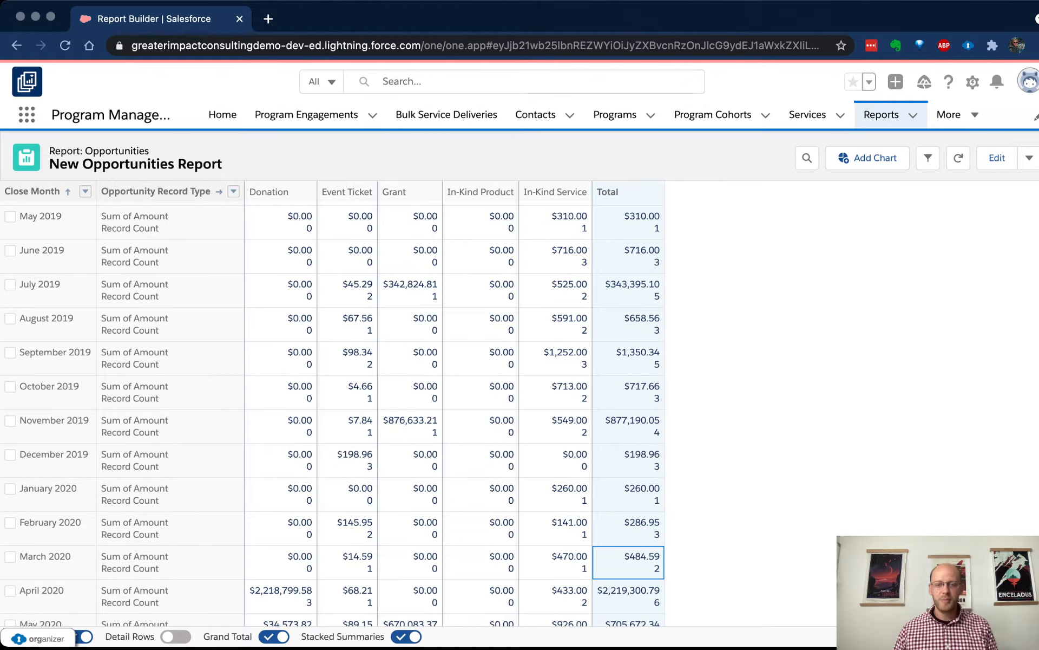
# Step: Add a chart to the opportunities report
pyautogui.scroll(-4, 628, 558)
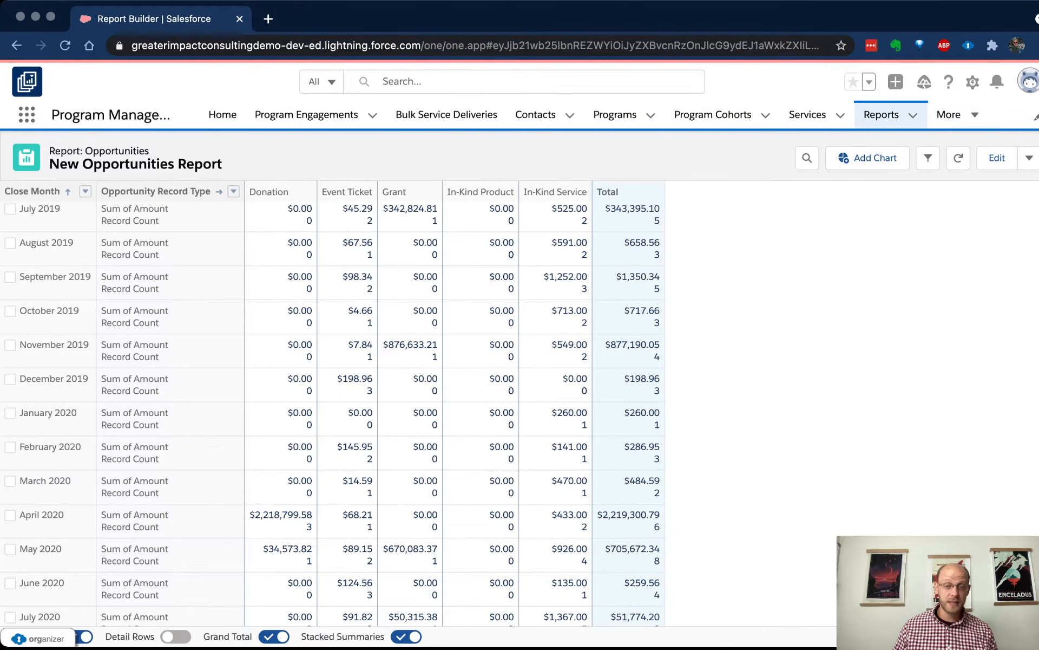
pyautogui.scroll(10, 628, 520)
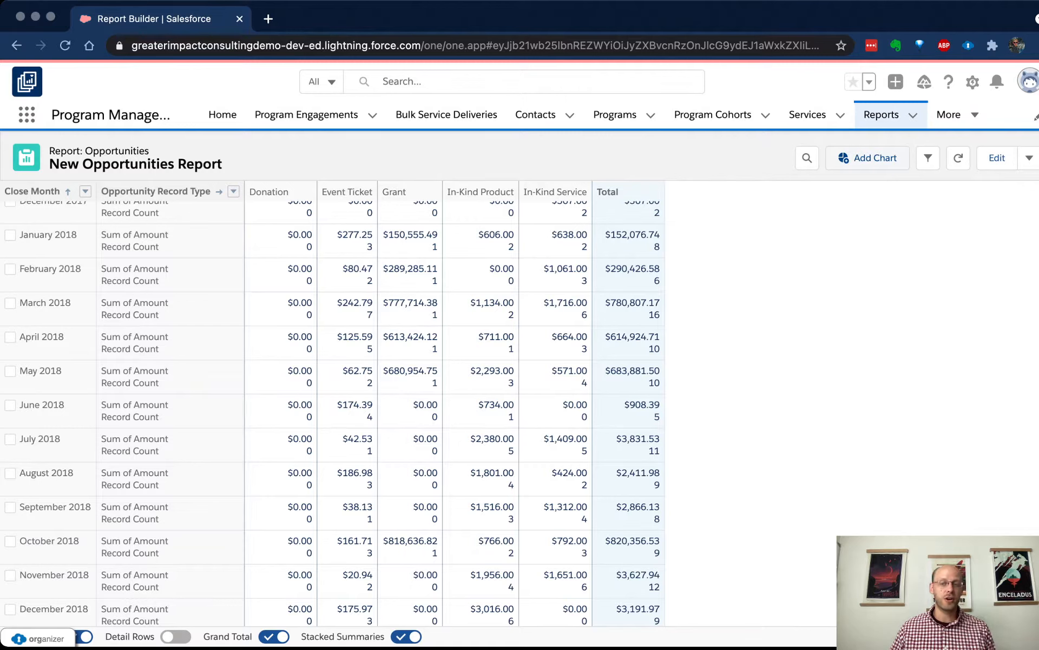
pyautogui.click(867, 157)
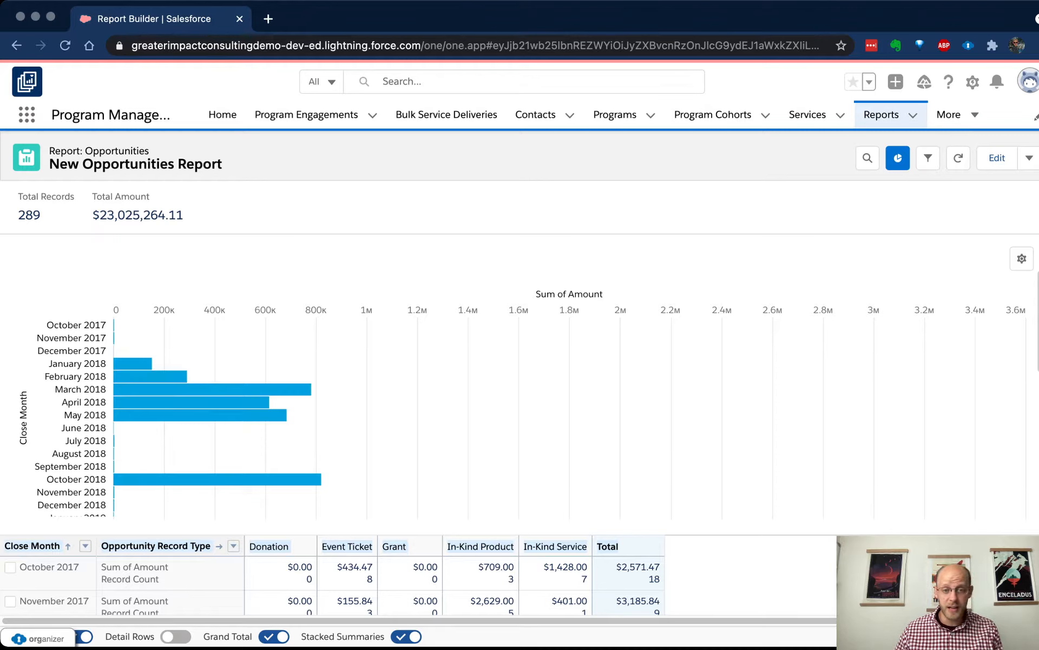
pyautogui.moveTo(159, 390)
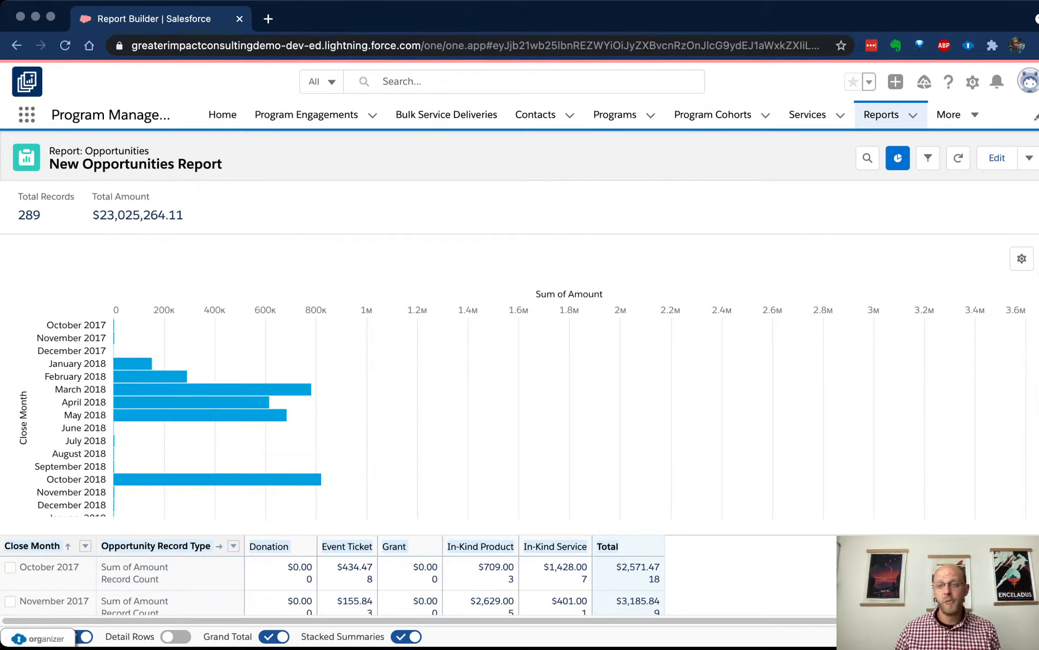
# Step: Display the chart as a Stacked Bar and review its axis and stacking attributes
pyautogui.click(1022, 258)
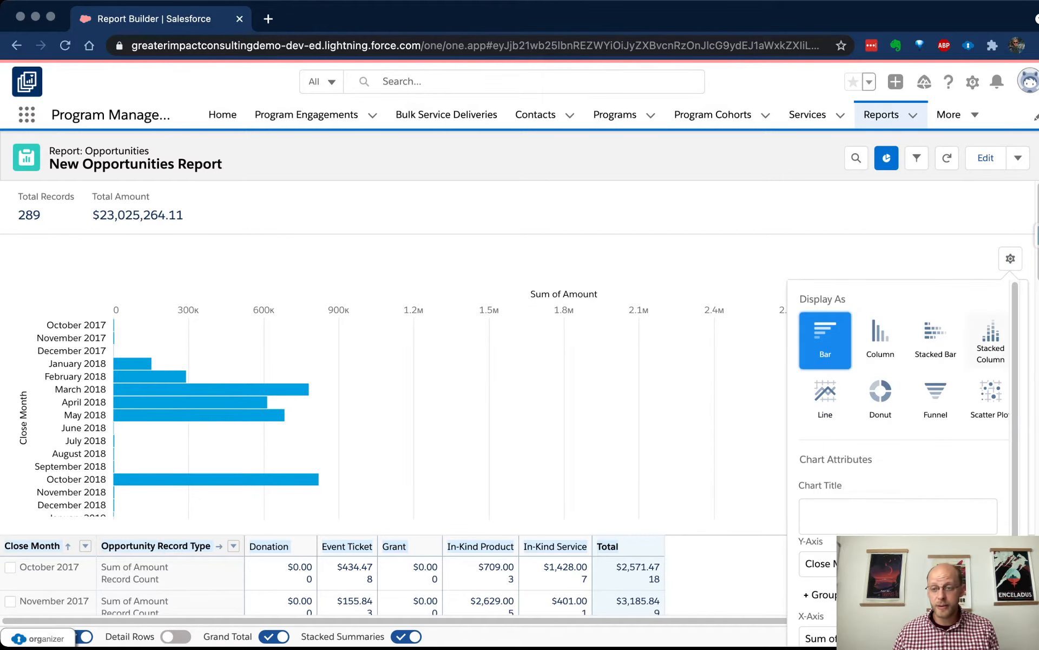
pyautogui.click(935, 340)
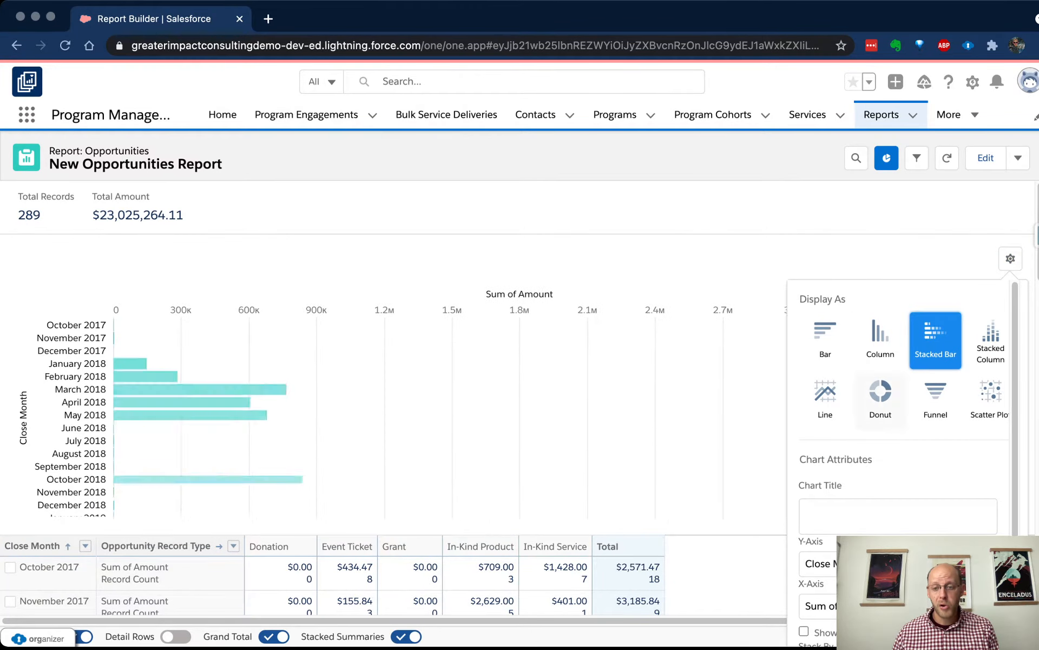
pyautogui.scroll(-3, 899, 406)
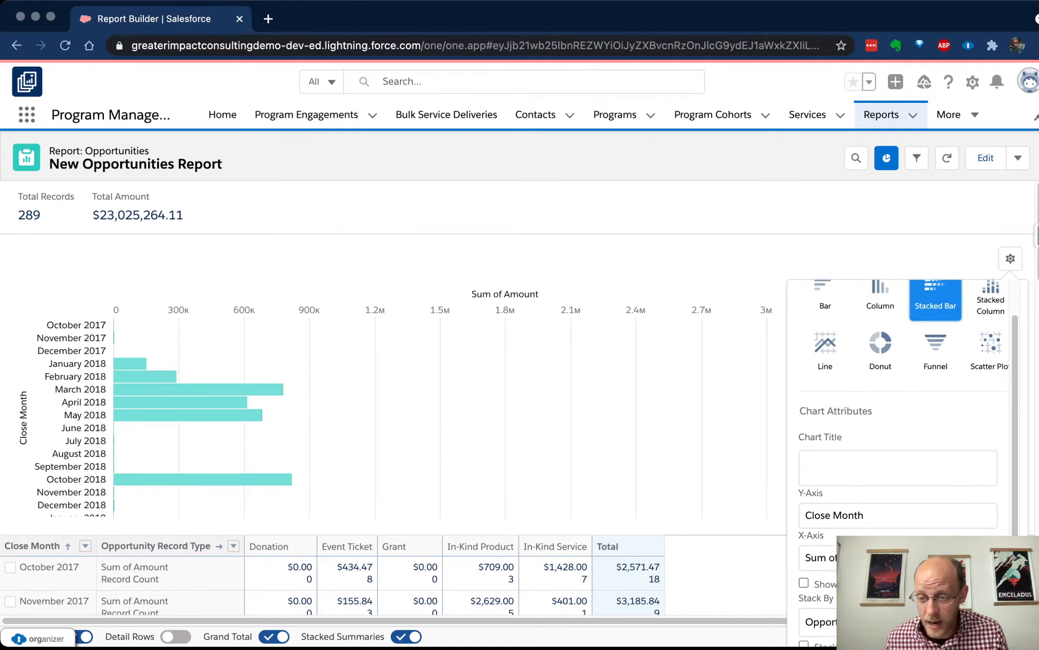
pyautogui.scroll(-2, 899, 406)
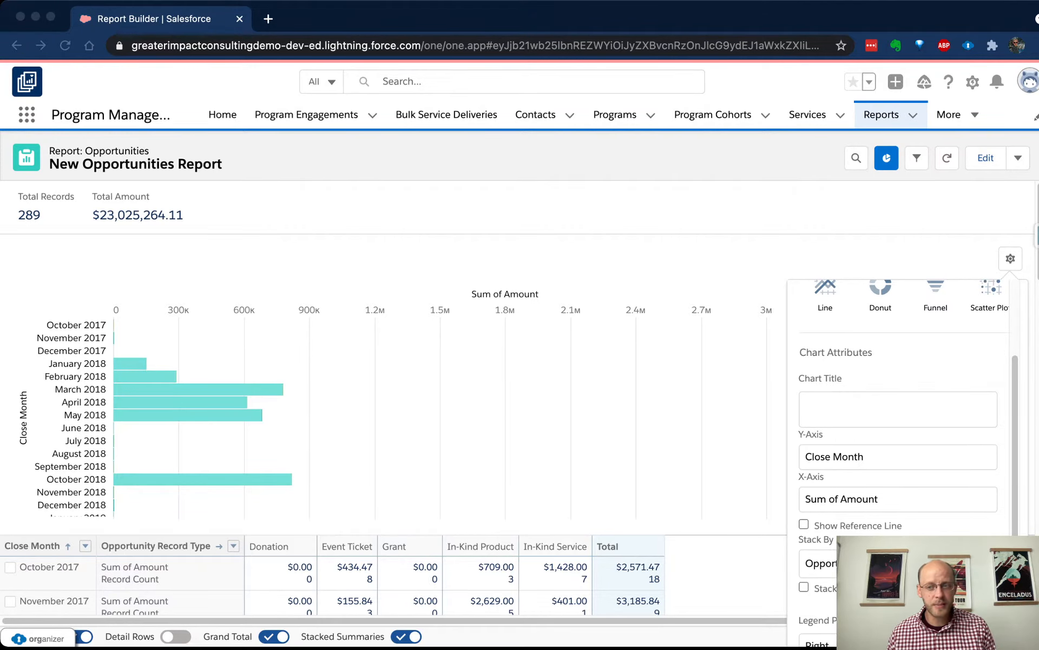
pyautogui.click(1011, 258)
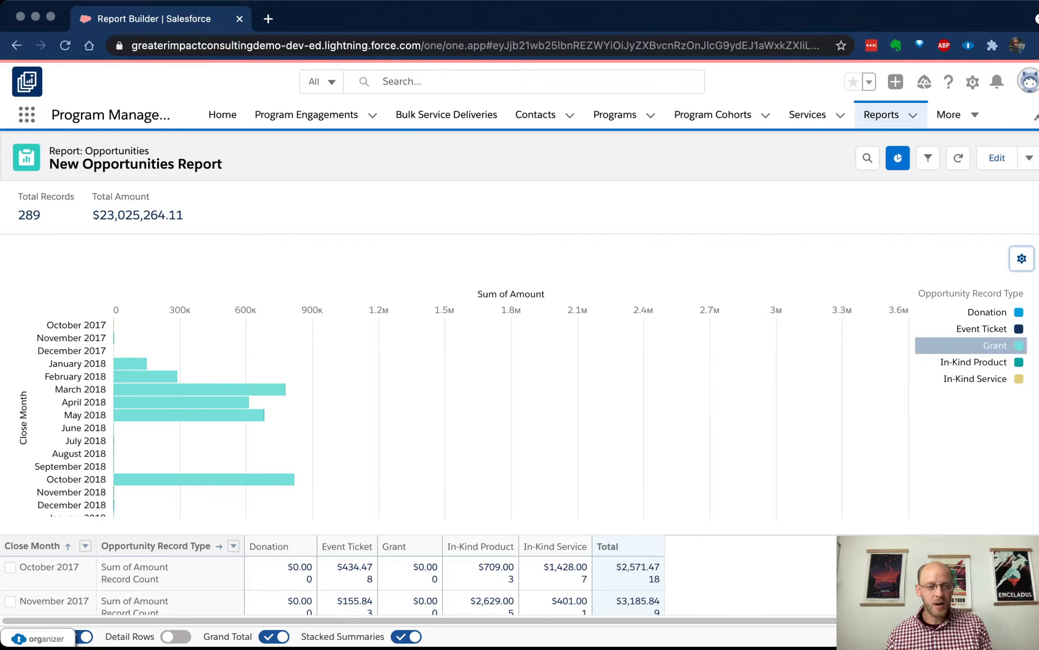
# Step: Examine the stacked amounts by opportunity record type for each close month from October 2017 through September 2021
pyautogui.moveTo(130, 363)
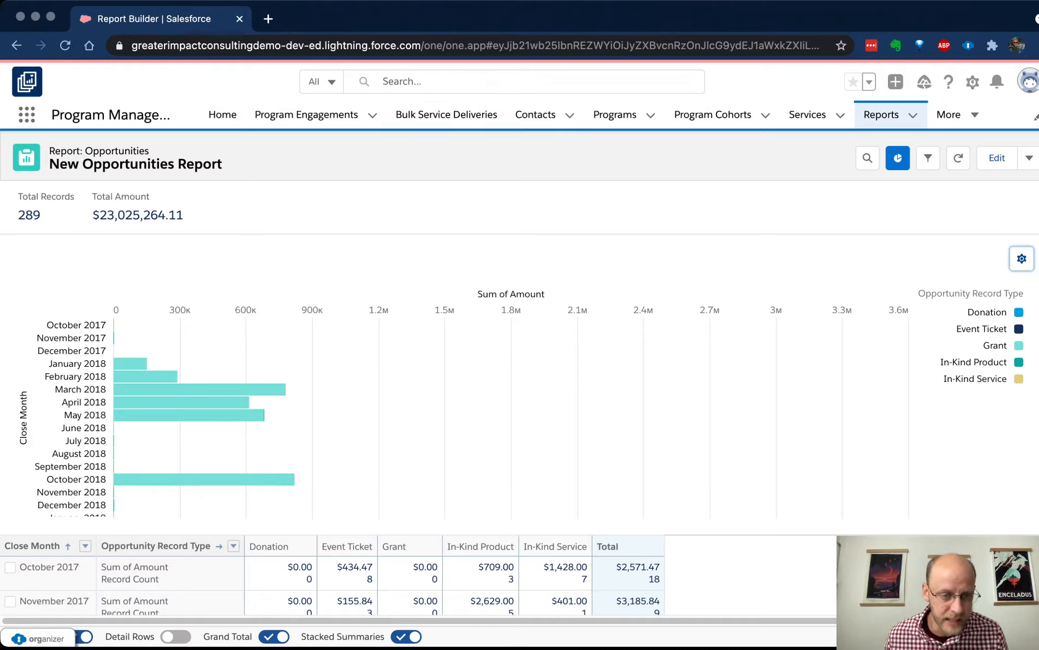
pyautogui.moveTo(187, 480)
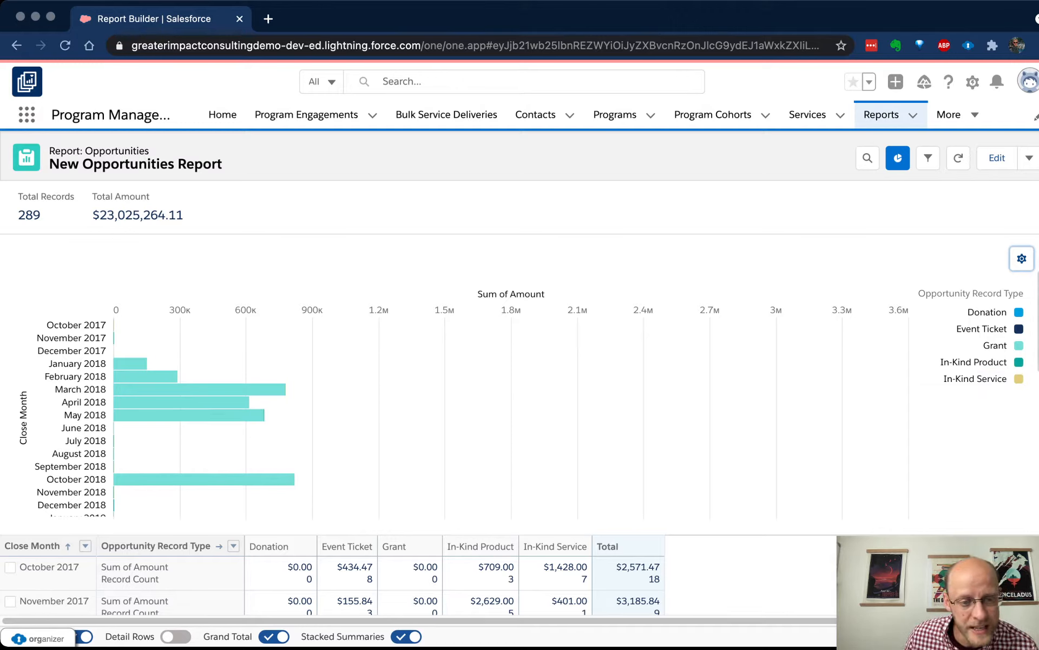
pyautogui.moveTo(114, 441)
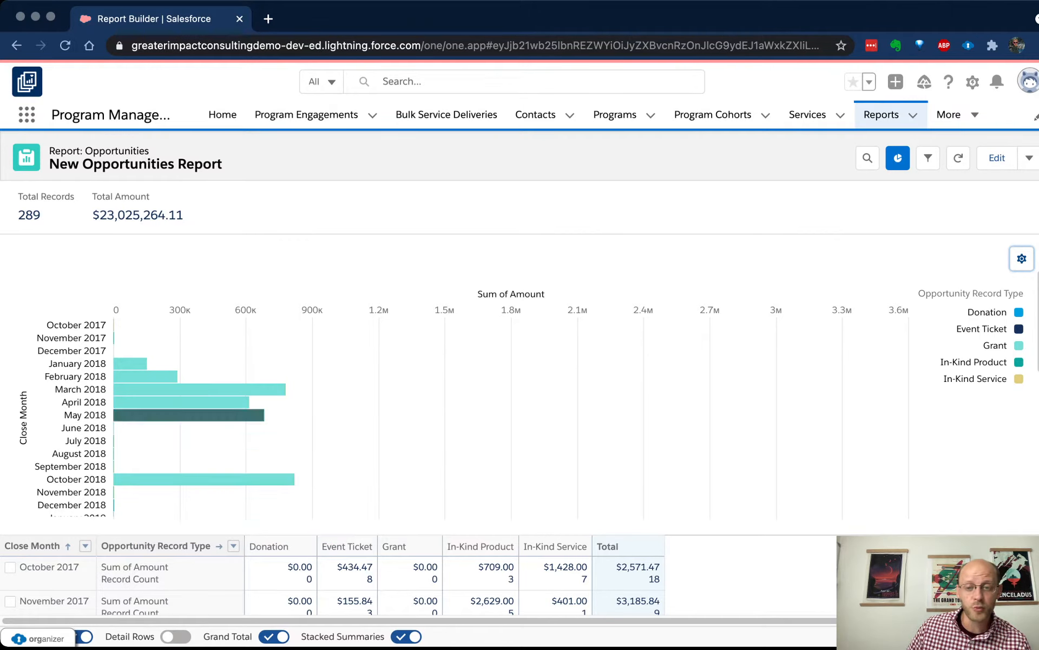
pyautogui.moveTo(159, 415)
pyautogui.scroll(-5, 159, 415)
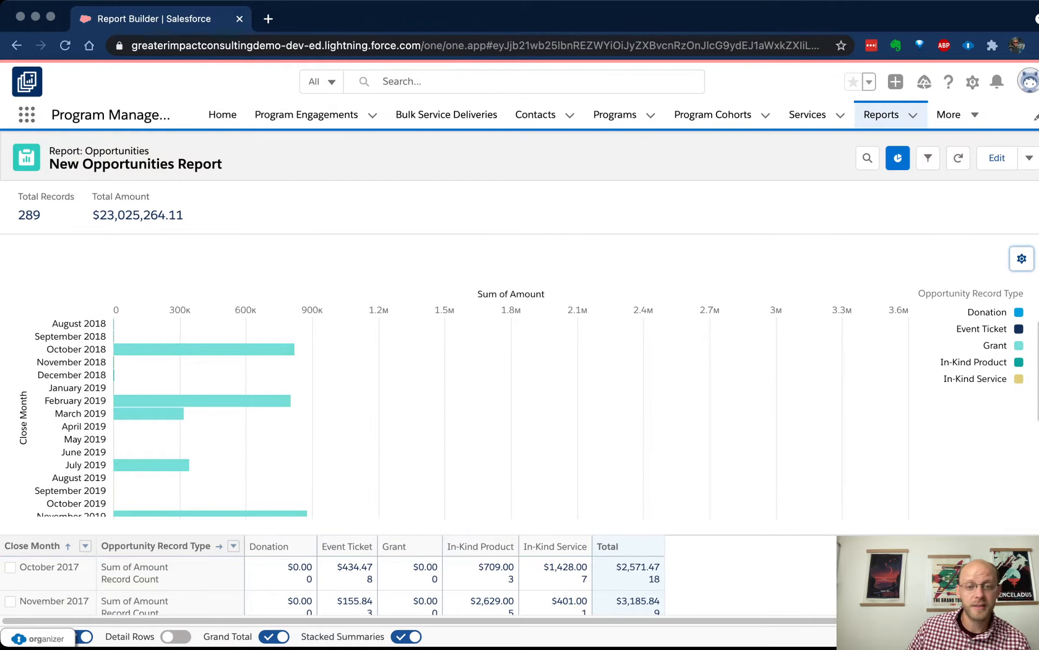
pyautogui.scroll(-4, 159, 415)
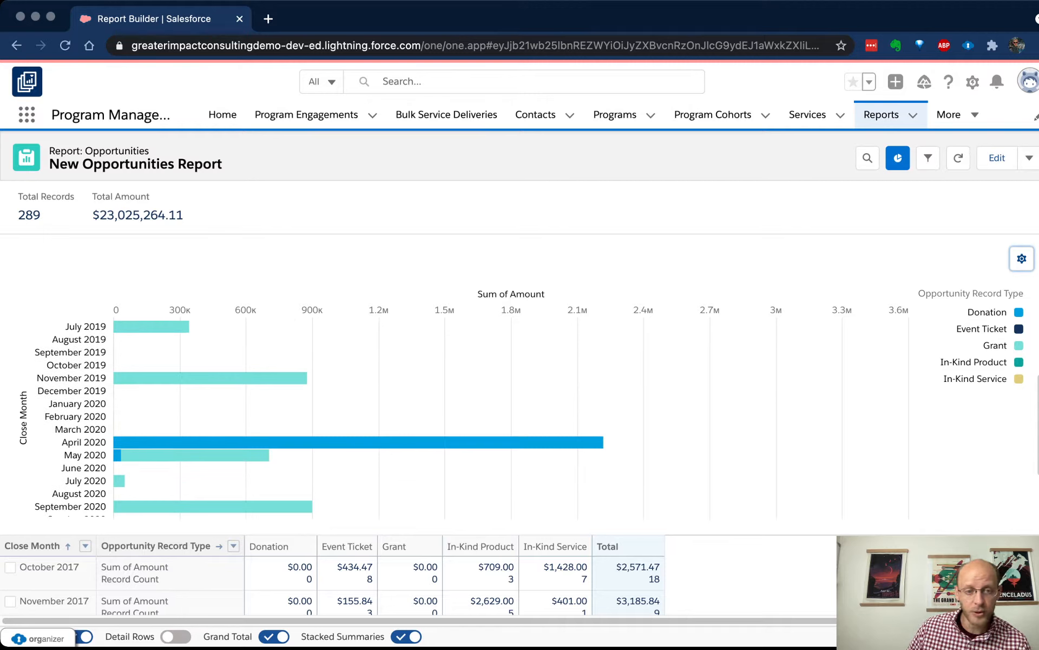
pyautogui.moveTo(161, 444)
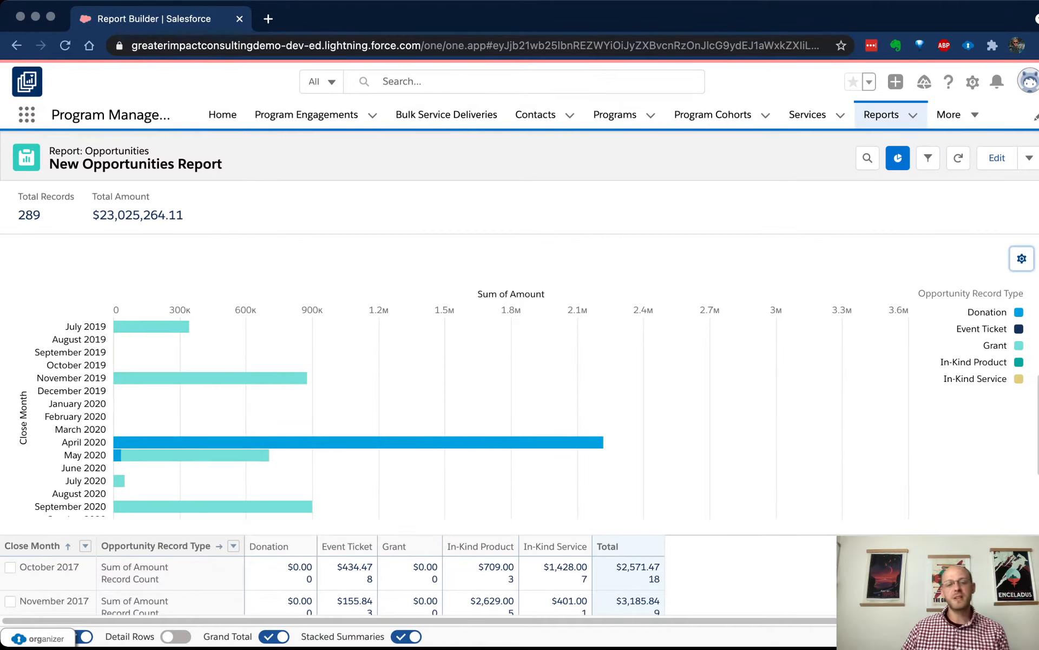
pyautogui.scroll(-3, 357, 416)
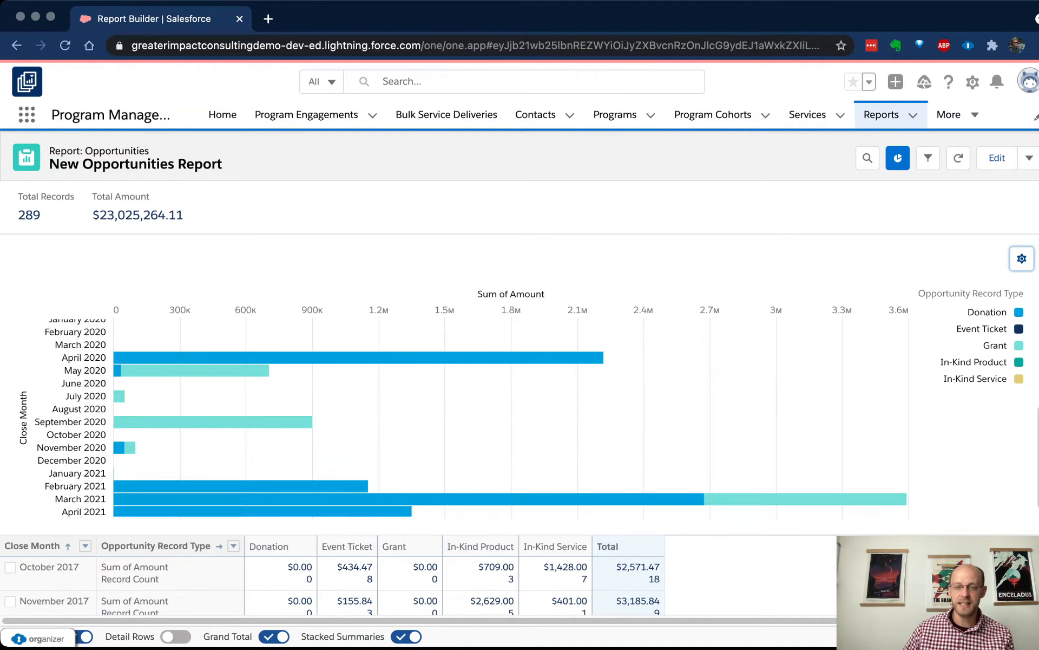
pyautogui.scroll(-1, 216, 417)
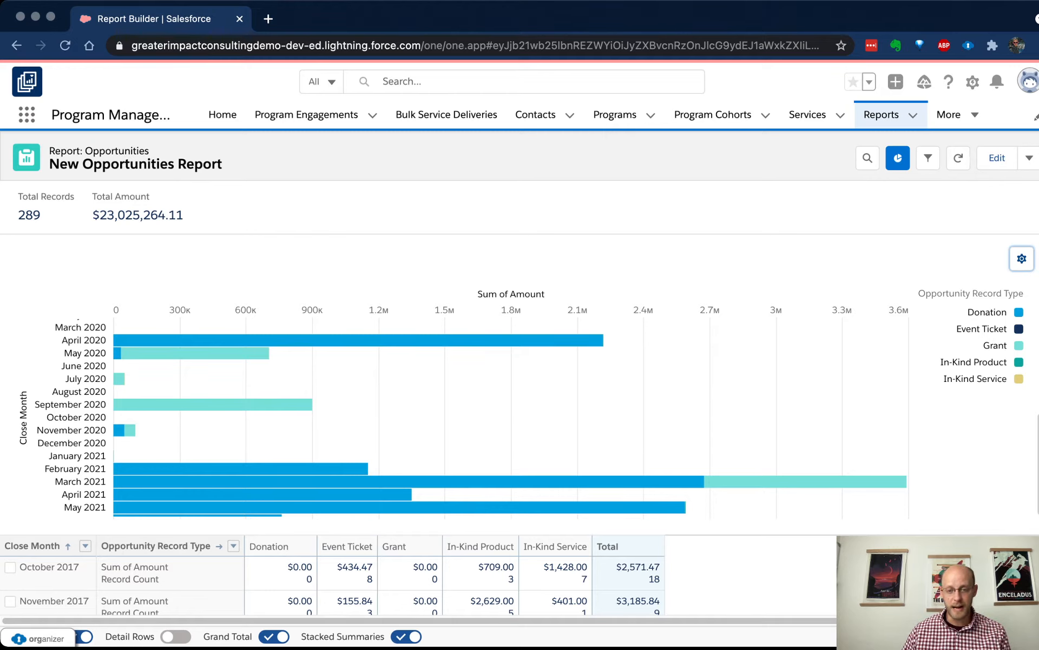
pyautogui.scroll(-1, 510, 417)
pyautogui.scroll(-2, 510, 417)
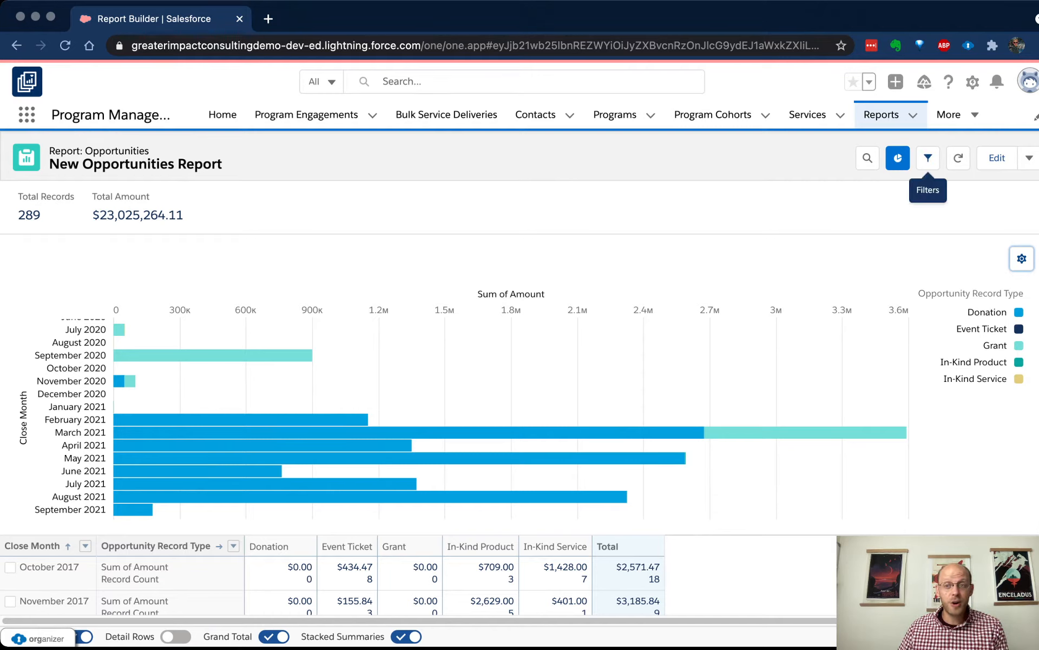
# Step: Open the report's Close Date filter and switch its range to Custom
pyautogui.click(928, 157)
pyautogui.click(920, 271)
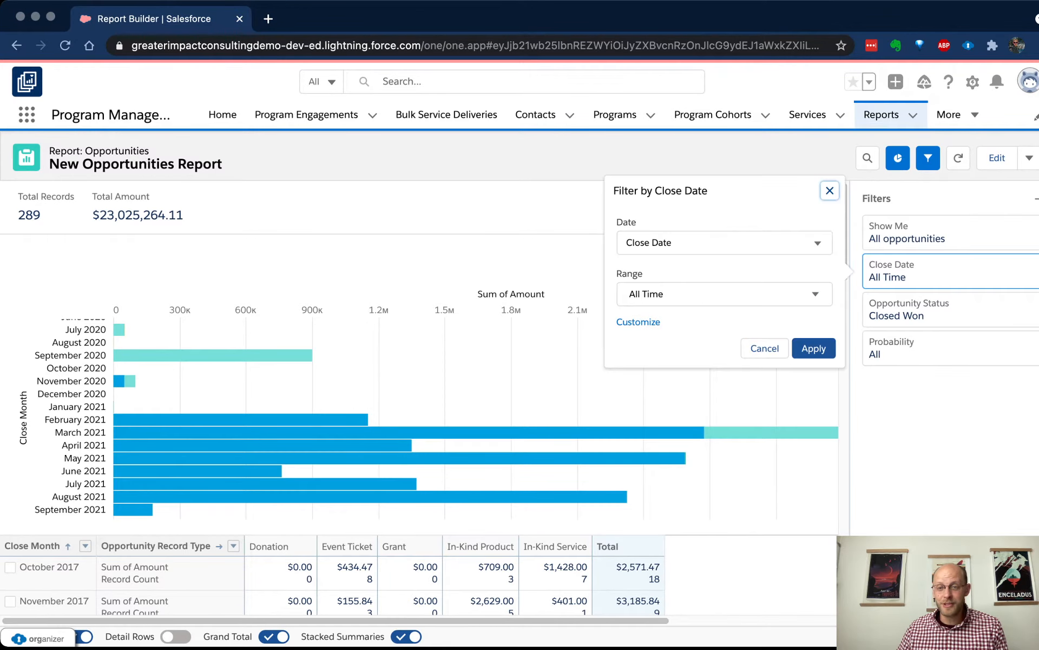
pyautogui.click(639, 322)
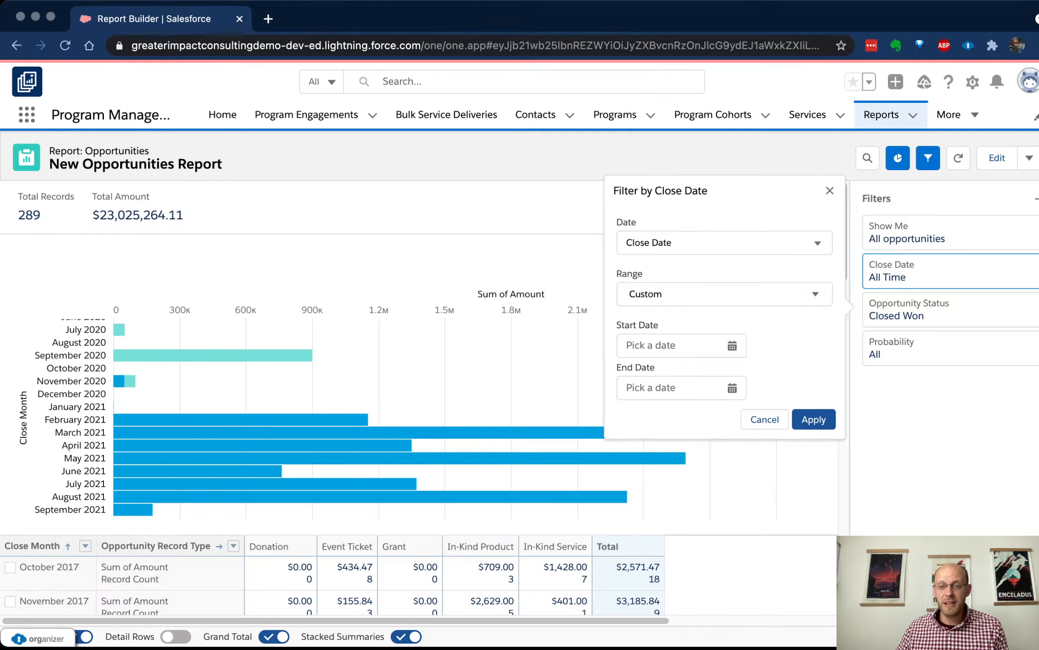
# Step: Set the start date of the custom Close Date range to 1/1/2019
pyautogui.click(733, 345)
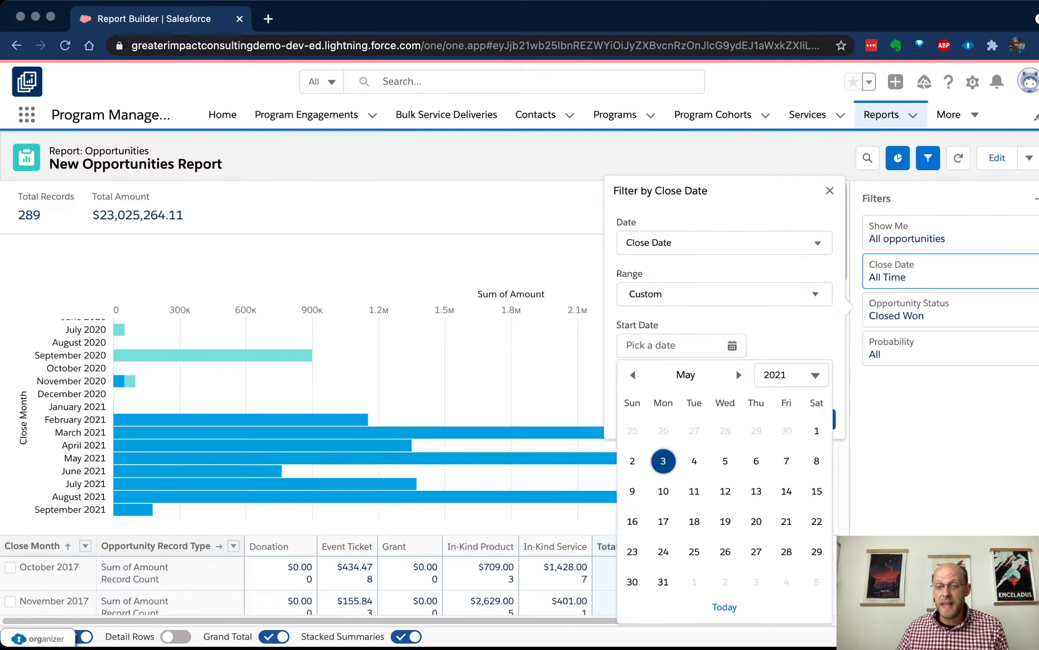
pyautogui.click(791, 375)
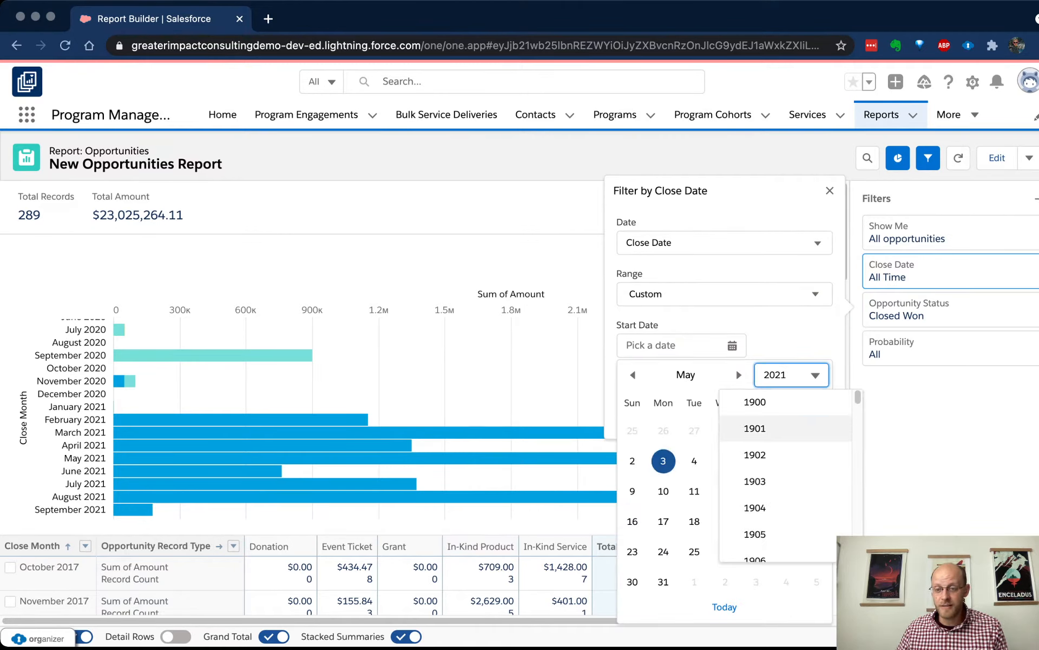
pyautogui.scroll(-20, 785, 477)
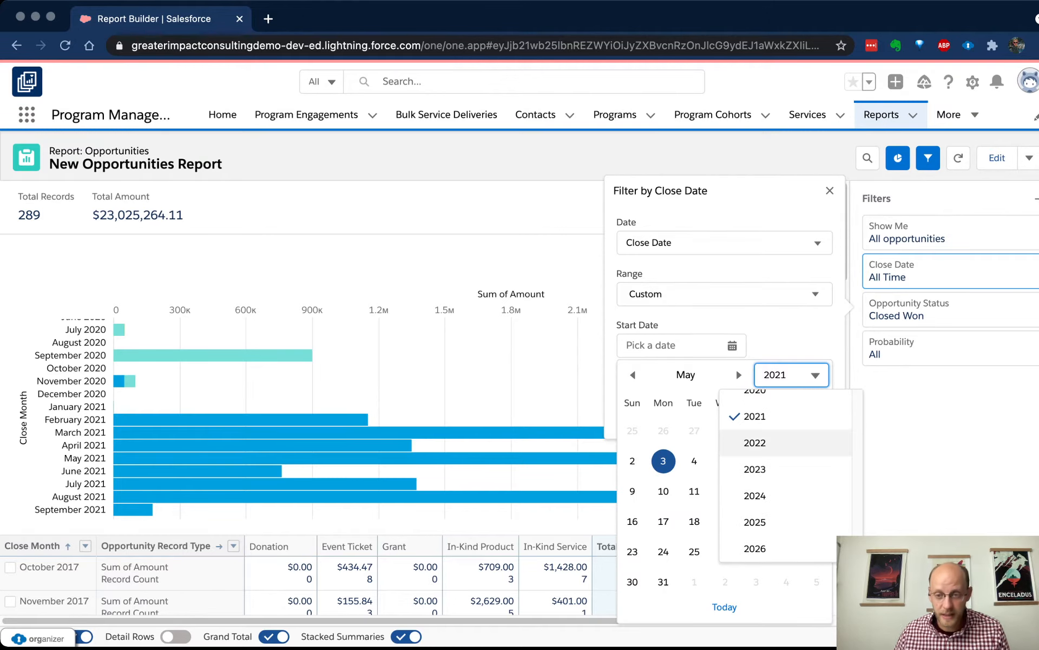
pyautogui.press('Up')
pyautogui.press('Up')
pyautogui.press('Up')
pyautogui.press('Return')
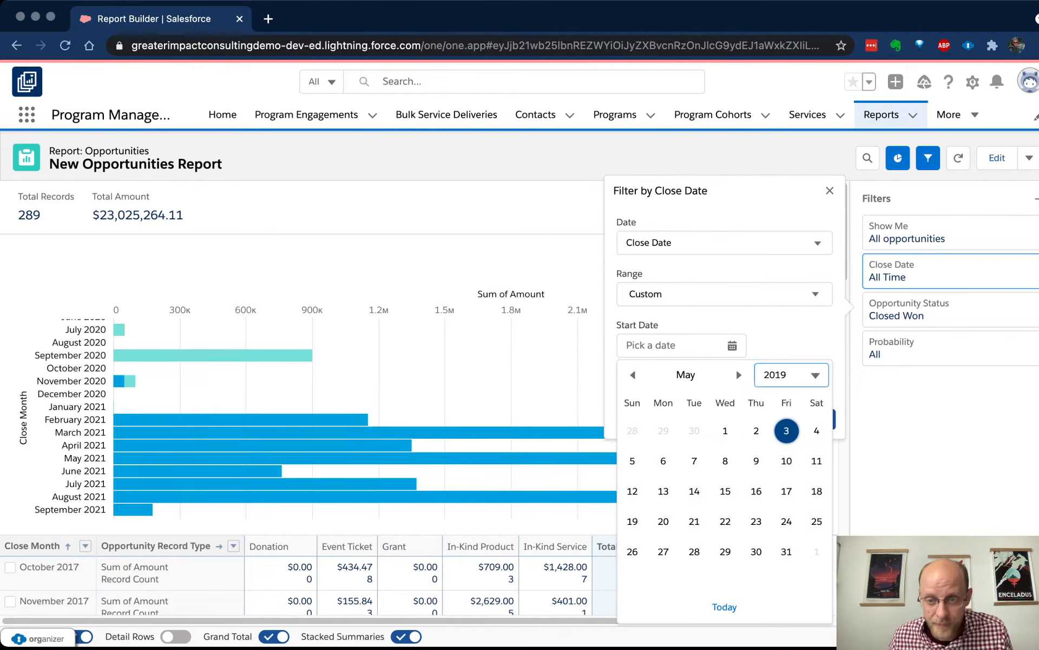
pyautogui.press('pageup')
pyautogui.press('pageup')
pyautogui.press('pageup')
pyautogui.press('pageup')
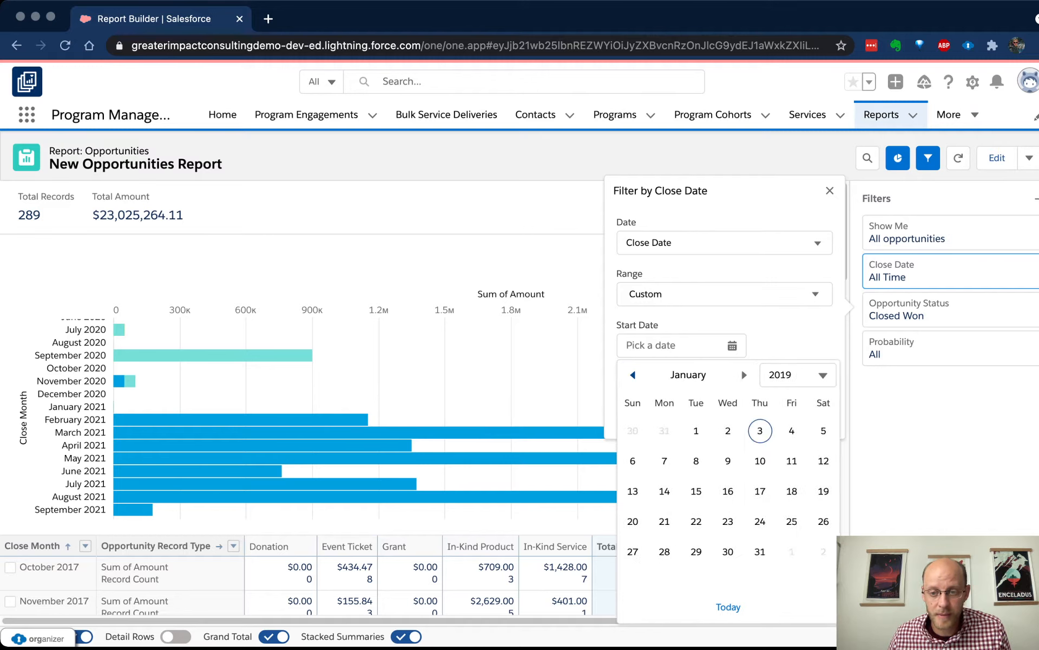
pyautogui.press('Left')
pyautogui.press('Left')
pyautogui.press('Return')
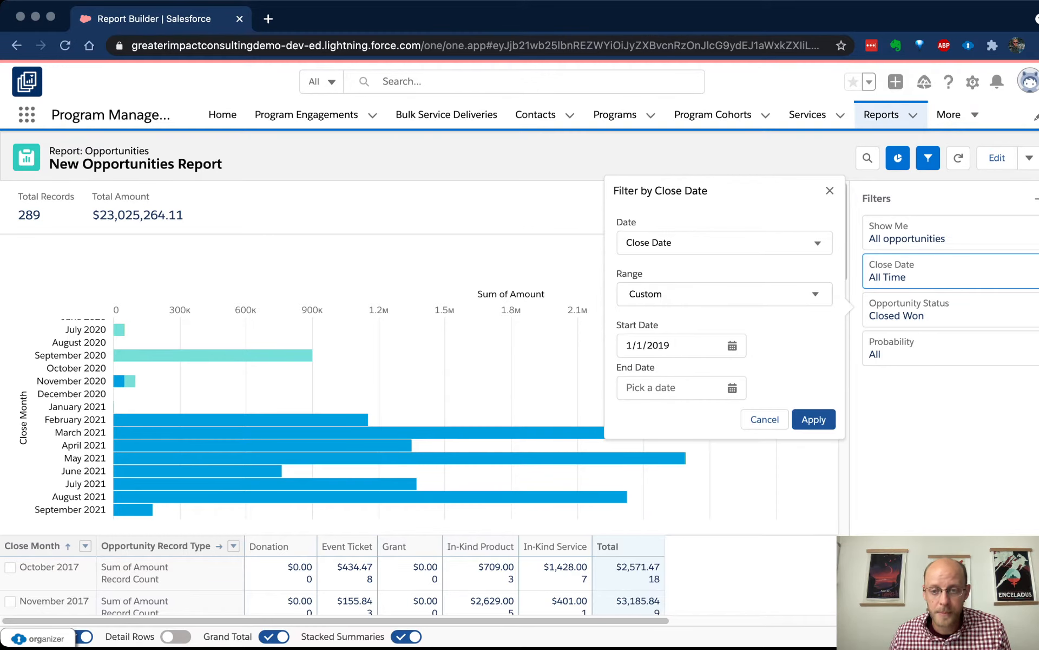
# Step: Set the end date to May 3, 2021, apply the Close Date filter, and look over the updated chart
pyautogui.click(732, 388)
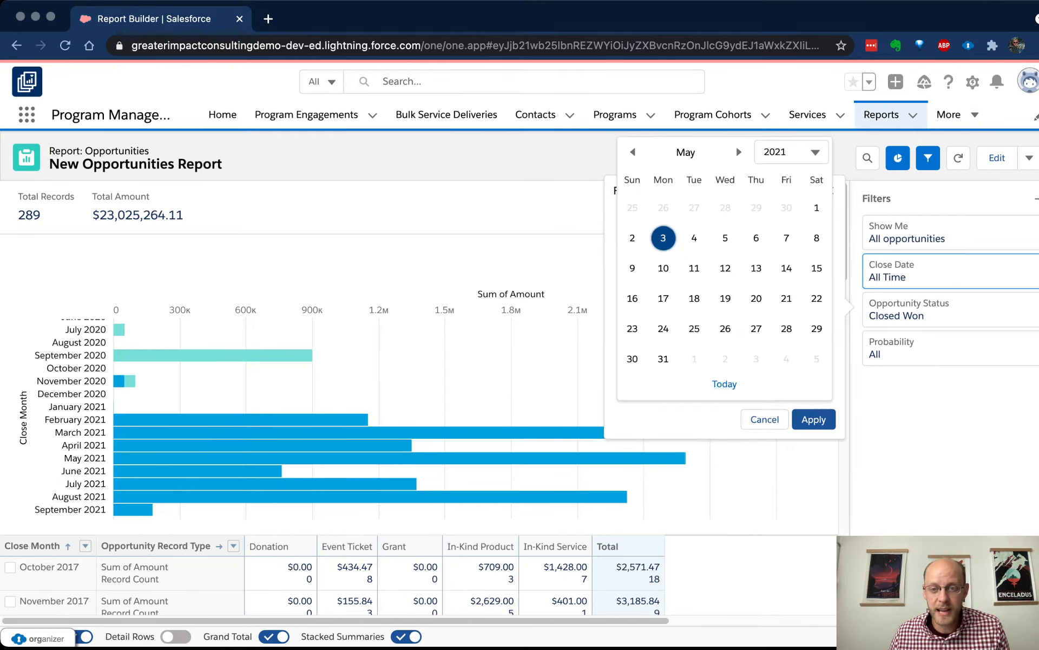
pyautogui.click(664, 237)
pyautogui.click(814, 419)
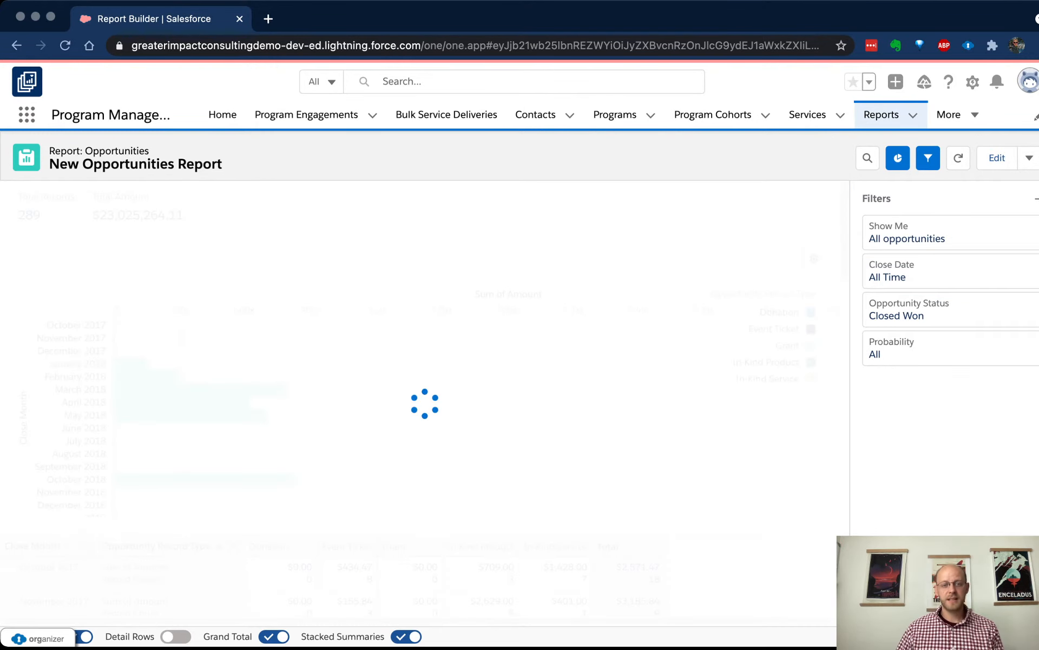
pyautogui.scroll(-2, 406, 416)
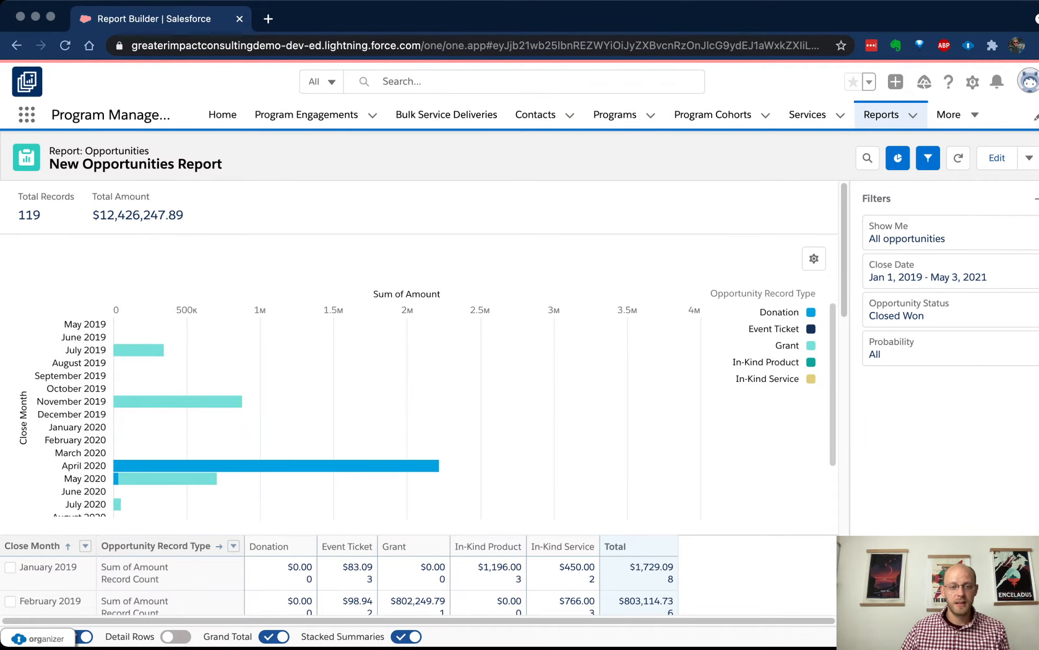
pyautogui.scroll(1, 406, 417)
pyautogui.scroll(2, 406, 416)
pyautogui.scroll(-5, 406, 417)
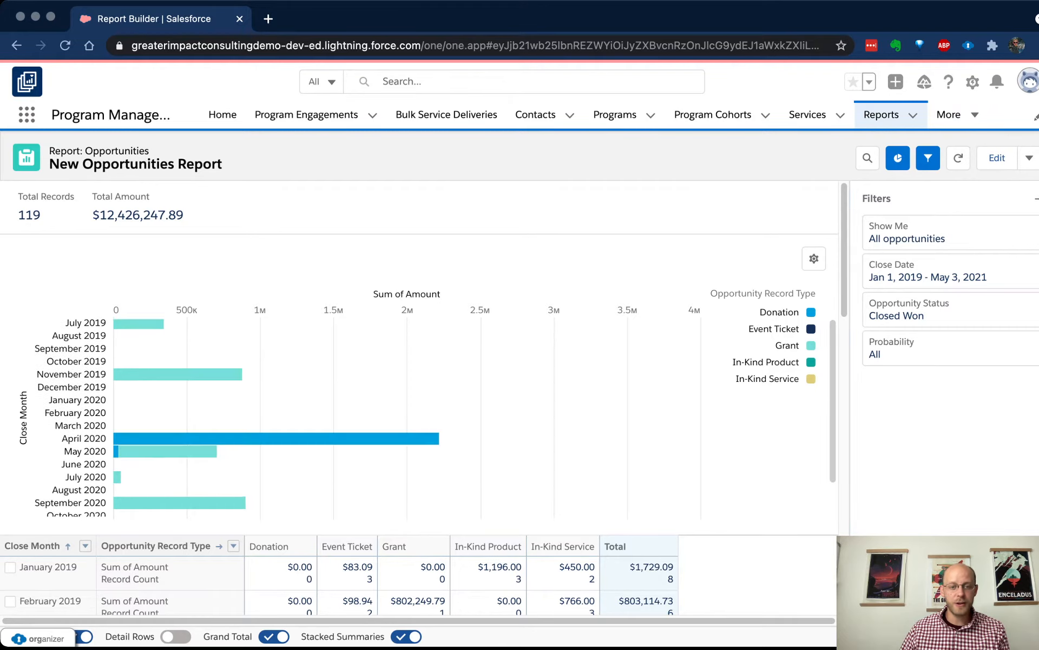